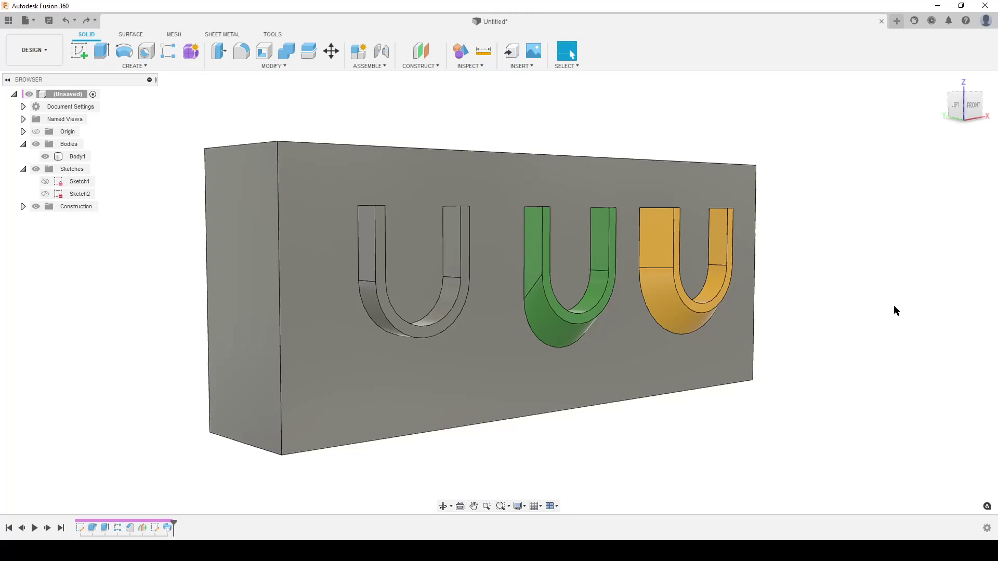
# Orbit the block toward a straight-on front view to inspect the U-shaped cuts.
pyautogui.moveTo(894, 305)
pyautogui.keyDown('shift'); pyautogui.mouseDown(button='middle')
pyautogui.moveTo(883, 321)
pyautogui.moveTo(849, 302)
pyautogui.moveTo(884, 319)
pyautogui.moveTo(925, 303)
pyautogui.moveTo(913, 305)
pyautogui.mouseUp(button='middle'); pyautogui.keyUp('shift')
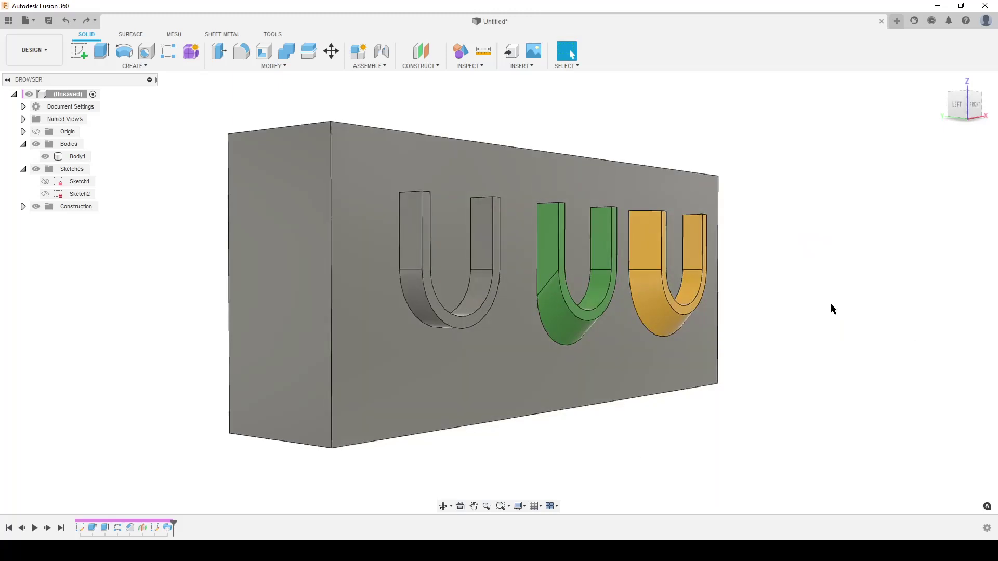
pyautogui.moveTo(932, 295)
pyautogui.keyDown('shift'); pyautogui.mouseDown(button='middle')
pyautogui.moveTo(904, 301)
pyautogui.moveTo(935, 303)
pyautogui.moveTo(931, 294)
pyautogui.moveTo(904, 312)
pyautogui.moveTo(951, 295)
pyautogui.mouseUp(button='middle'); pyautogui.keyUp('shift')
pyautogui.press('Escape')
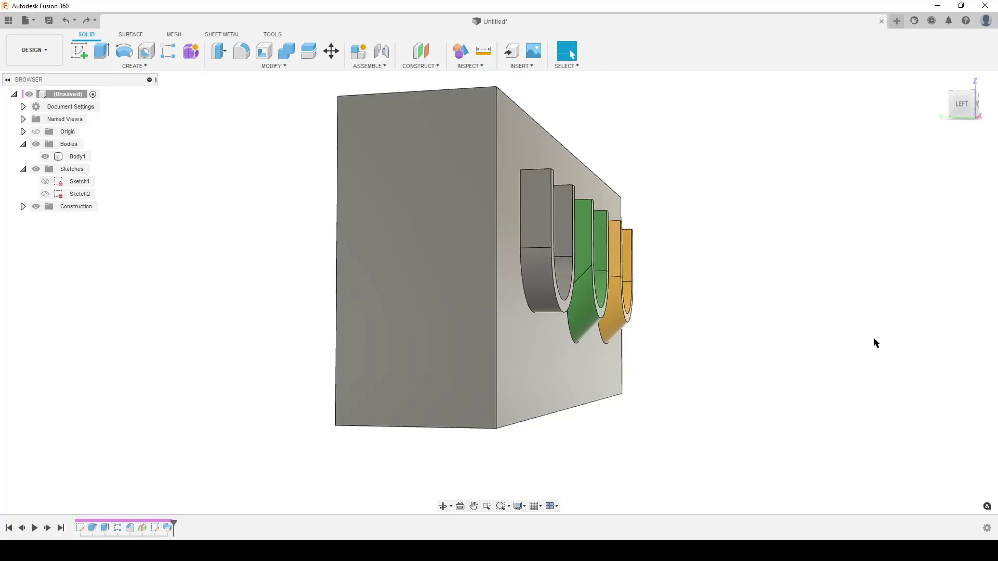
pyautogui.keyDown('shift'); pyautogui.moveTo(874, 340); pyautogui.dragTo(785, 352, button='middle'); pyautogui.keyUp('shift')
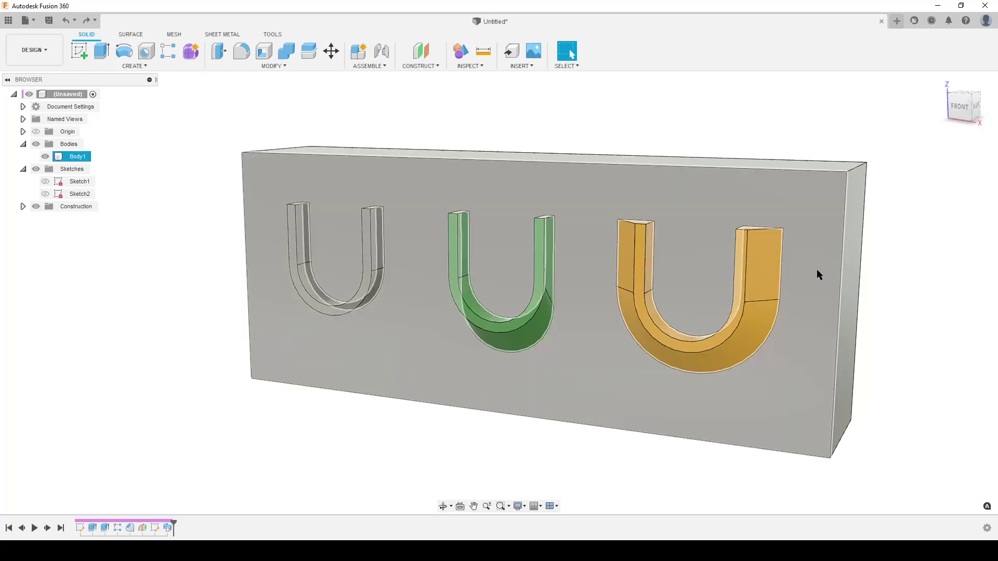
pyautogui.keyDown('shift'); pyautogui.moveTo(538, 469); pyautogui.dragTo(622, 466, button='middle'); pyautogui.keyUp('shift')
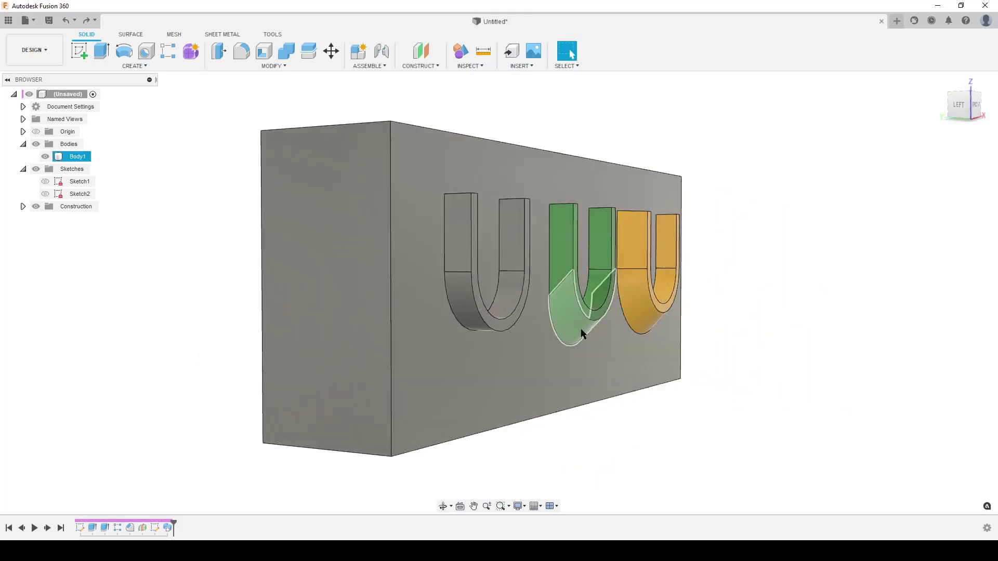
pyautogui.keyDown('shift'); pyautogui.moveTo(728, 364); pyautogui.dragTo(696, 318, button='middle'); pyautogui.keyUp('shift')
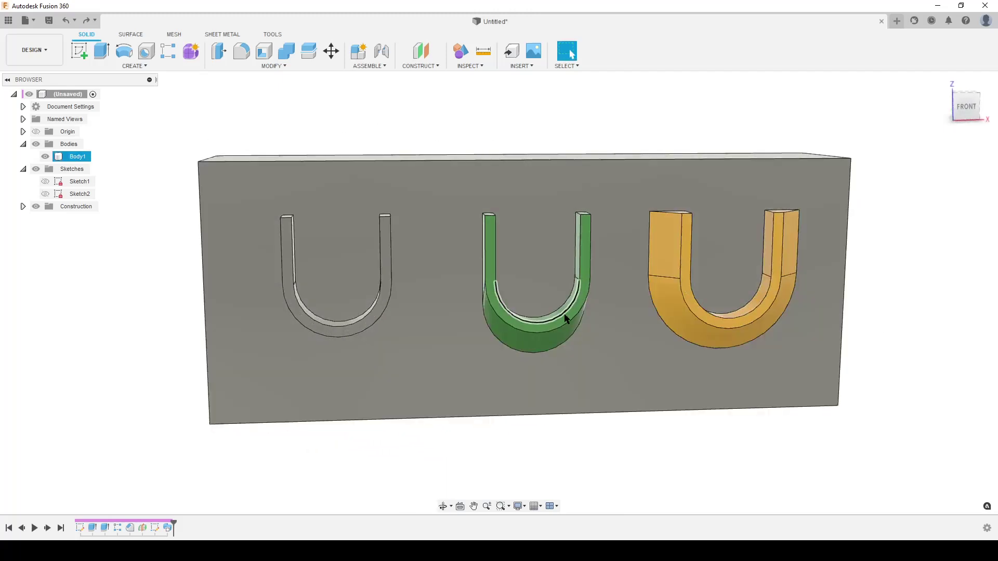
pyautogui.moveTo(378, 308)
pyautogui.keyDown('shift'); pyautogui.mouseDown(button='middle')
pyautogui.moveTo(456, 318)
pyautogui.moveTo(391, 293)
pyautogui.mouseUp(button='middle'); pyautogui.keyUp('shift')
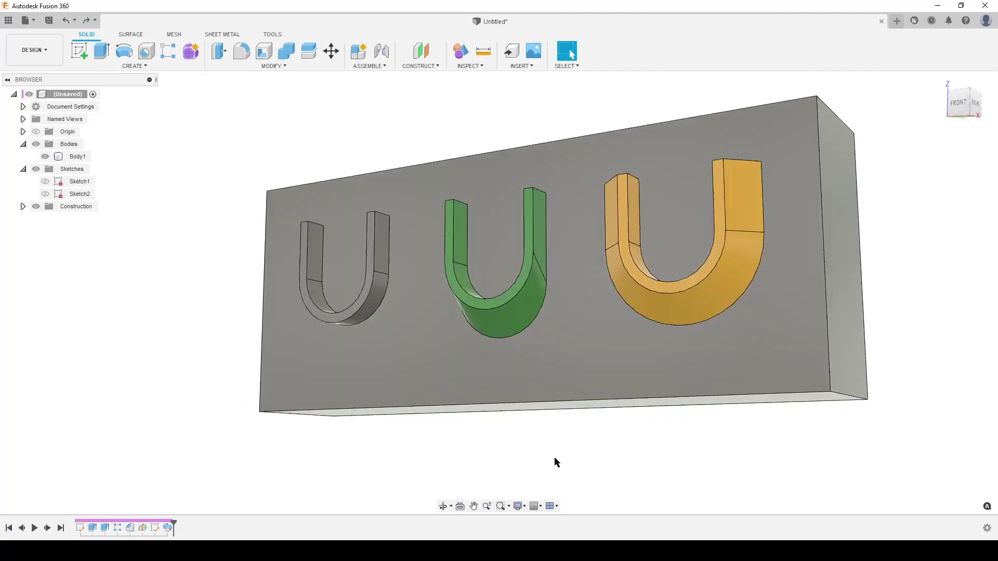
pyautogui.keyDown('shift'); pyautogui.moveTo(555, 461); pyautogui.dragTo(579, 439, button='middle'); pyautogui.keyUp('shift')
pyautogui.click(506, 337)
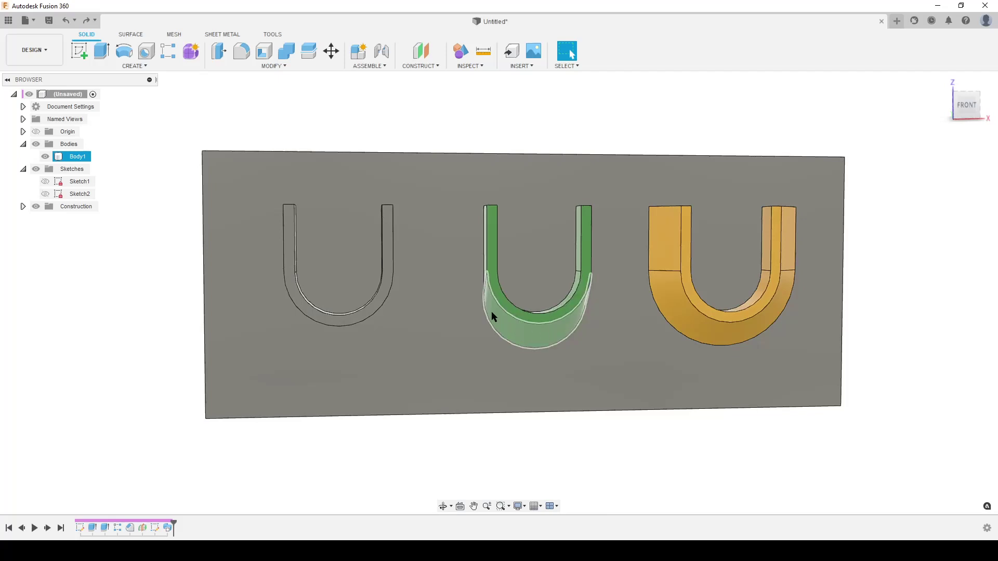
pyautogui.click(612, 450)
pyautogui.moveTo(612, 450)
pyautogui.keyDown('shift'); pyautogui.mouseDown(button='middle')
pyautogui.moveTo(686, 455)
pyautogui.moveTo(624, 446)
pyautogui.mouseUp(button='middle'); pyautogui.keyUp('shift')
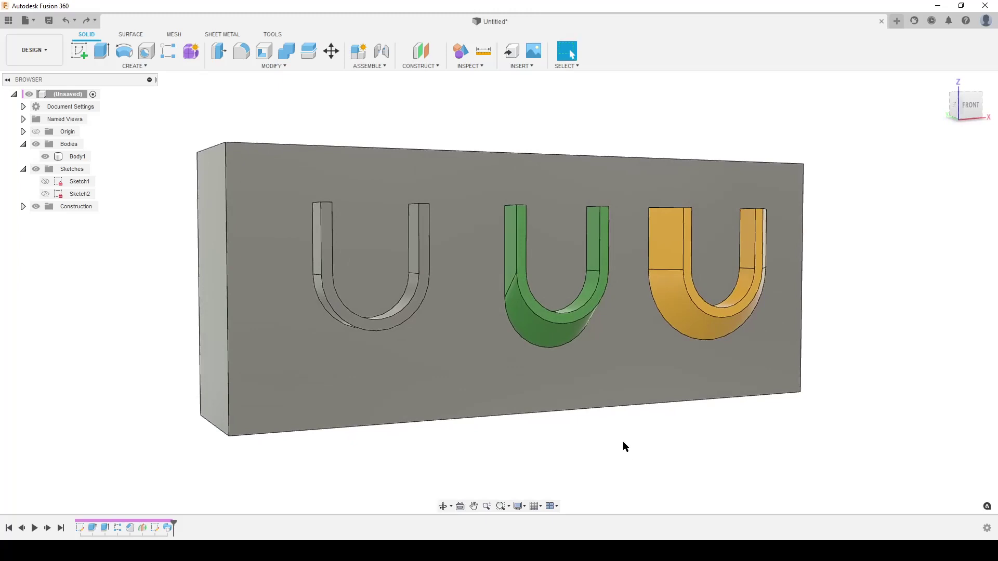
# Briefly show the origin planes, hide them, and orbit to an angled front-left-top view.
pyautogui.click(36, 134)
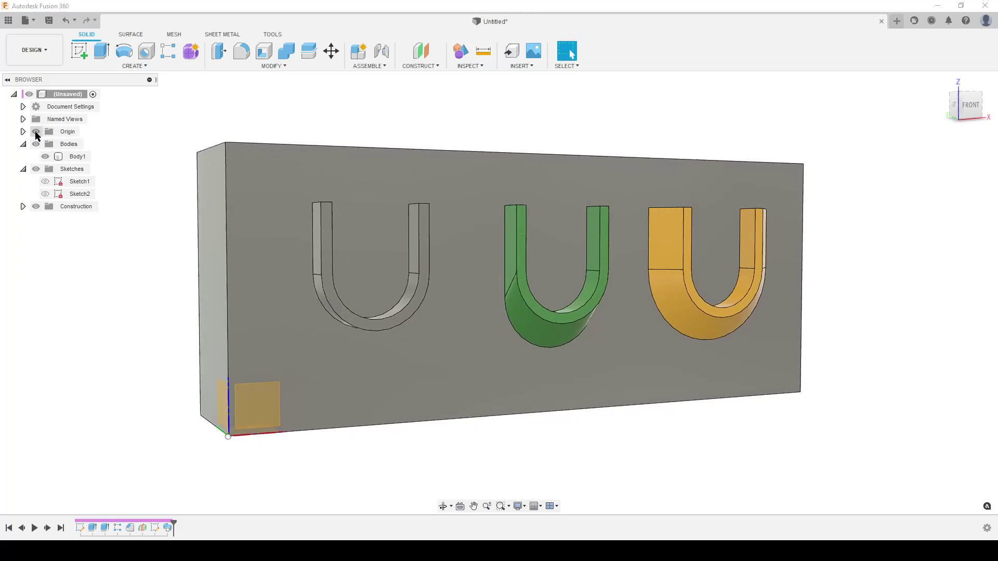
pyautogui.scroll(-2, 134, 374)
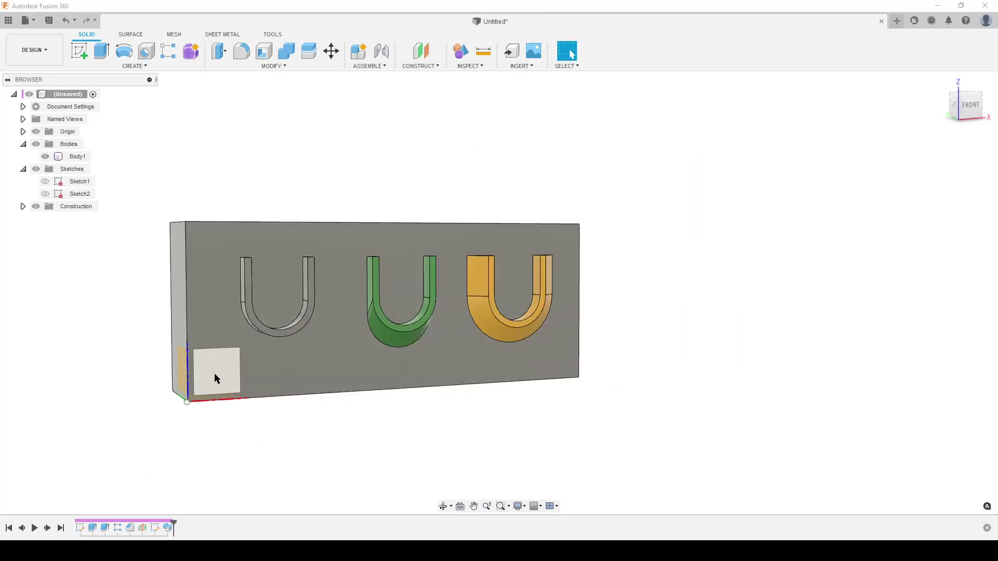
pyautogui.click(172, 372)
pyautogui.click(37, 133)
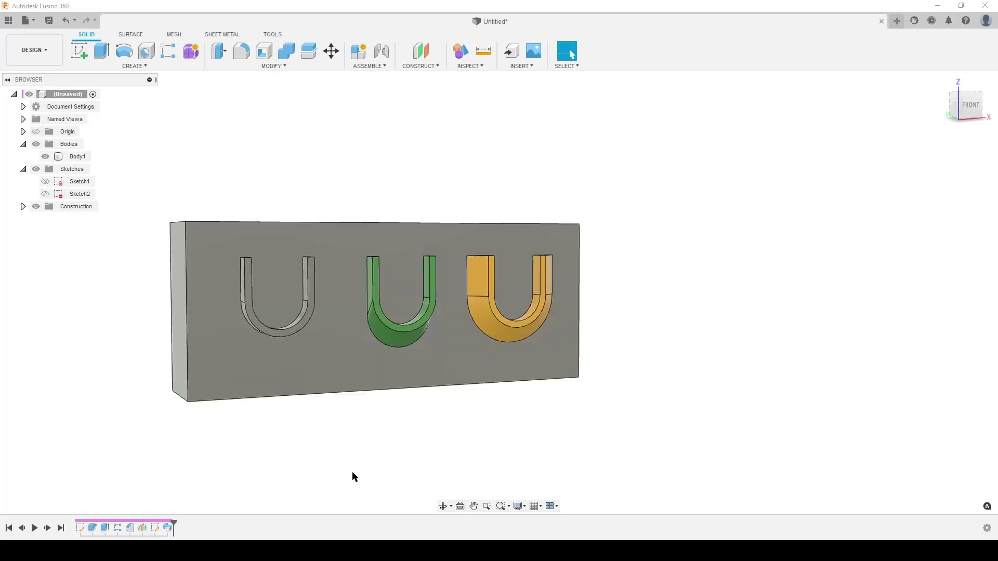
pyautogui.scroll(5, 457, 447)
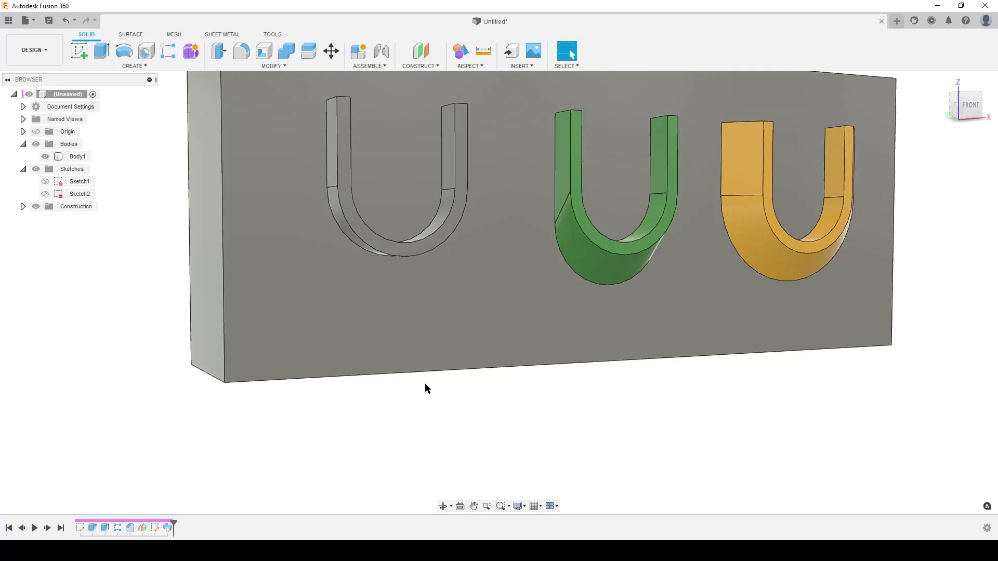
pyautogui.press('F4')
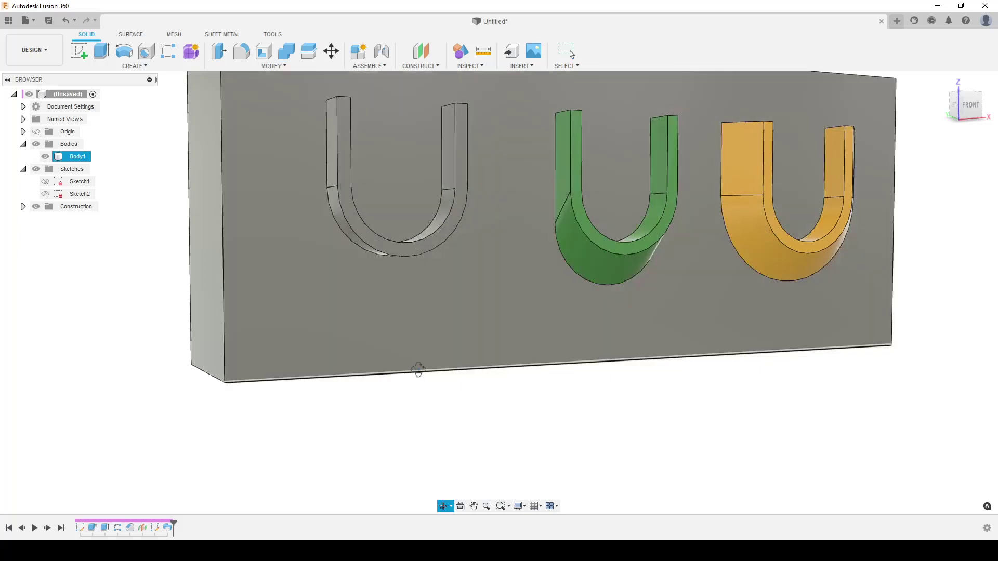
pyautogui.moveTo(418, 370); pyautogui.dragTo(457, 374)
pyautogui.press('Escape')
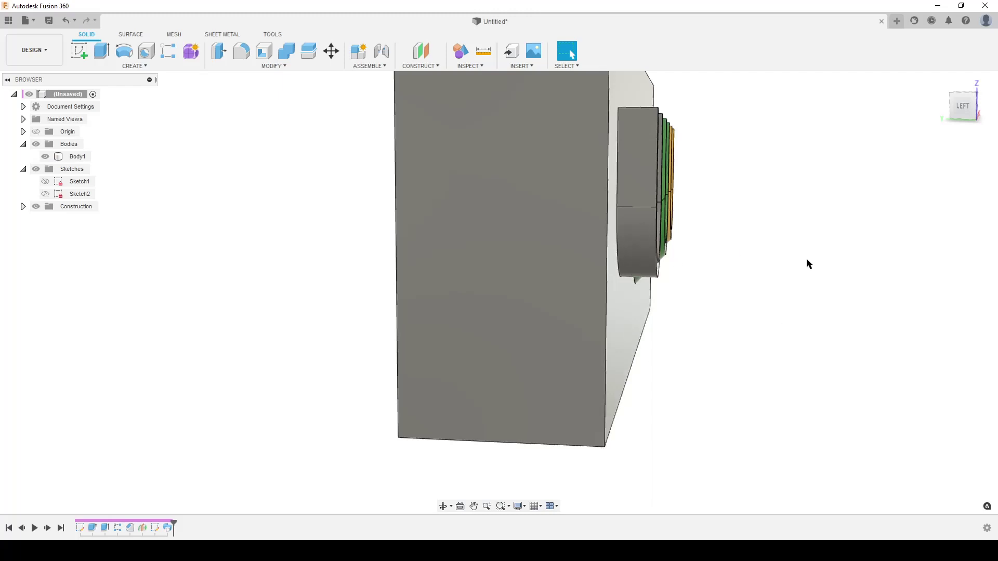
pyautogui.keyDown('shift'); pyautogui.moveTo(869, 280); pyautogui.dragTo(837, 286, button='middle'); pyautogui.keyUp('shift')
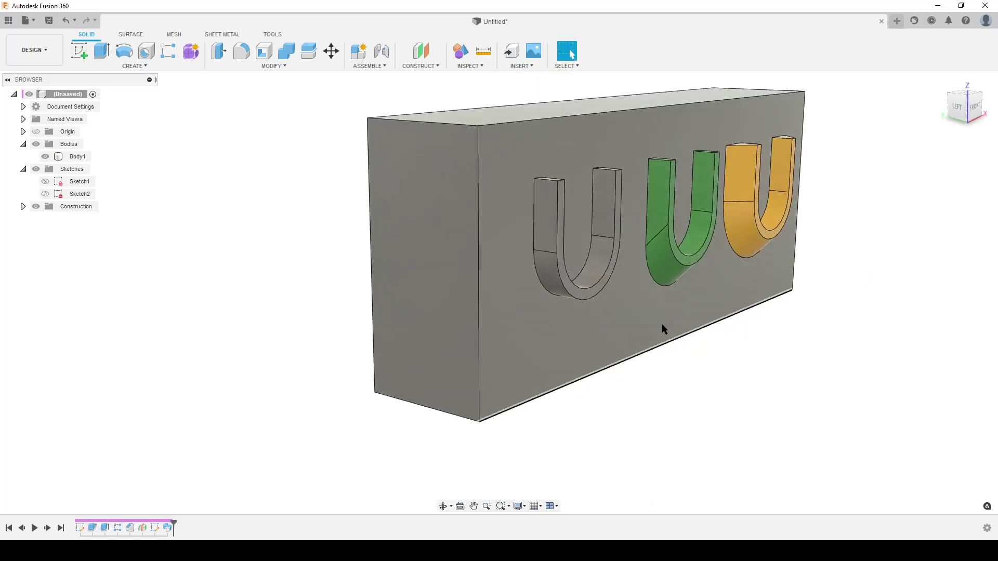
# Create a midplane between the two inner leg faces of the grey U cut.
pyautogui.click(420, 65)
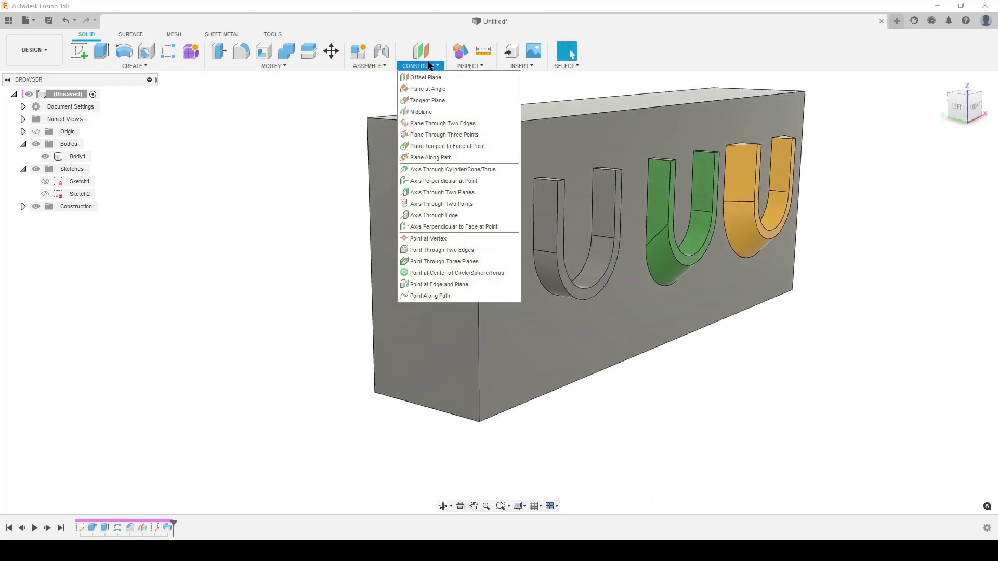
pyautogui.click(420, 111)
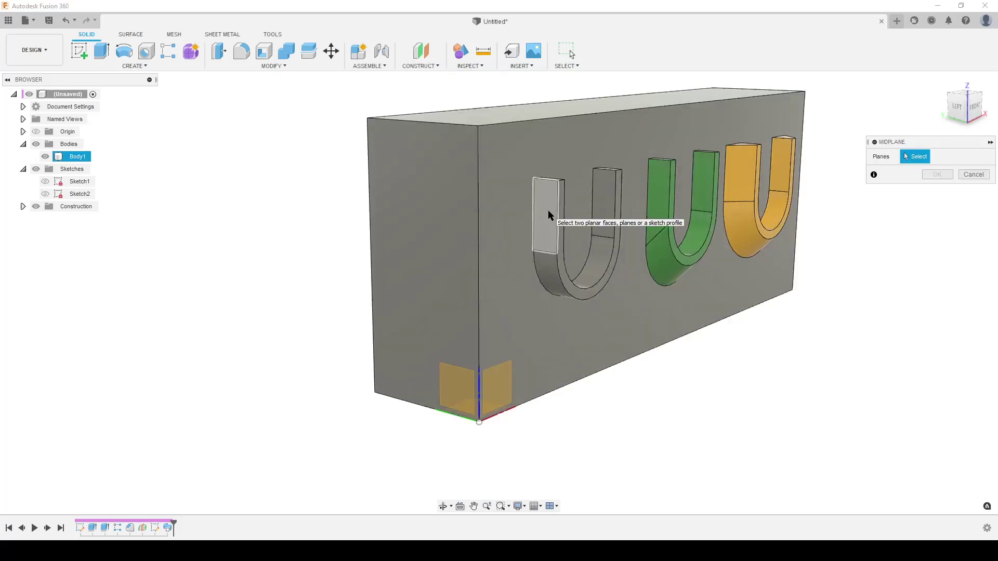
pyautogui.click(547, 210)
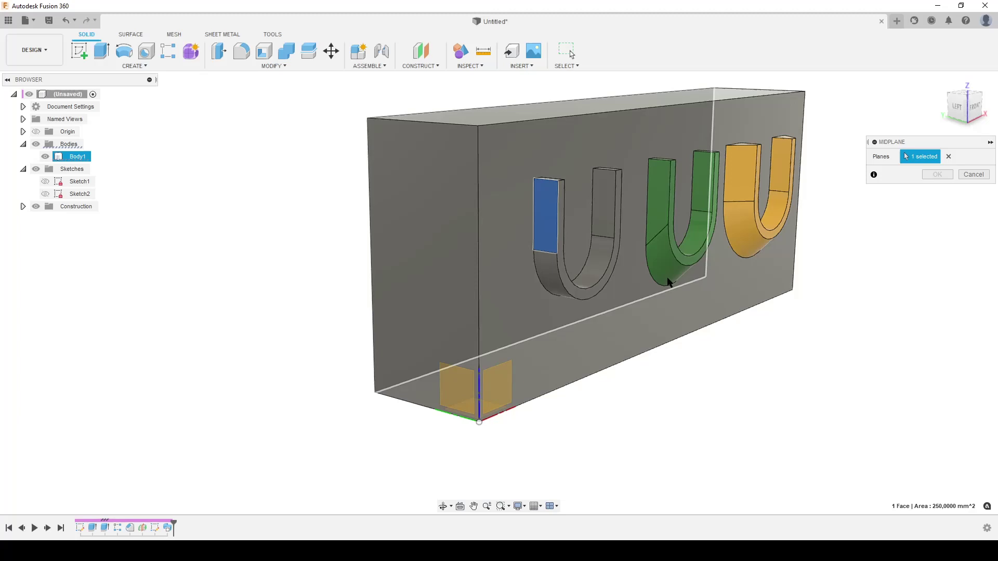
pyautogui.keyDown('shift'); pyautogui.moveTo(663, 283); pyautogui.dragTo(576, 279, button='middle'); pyautogui.keyUp('shift')
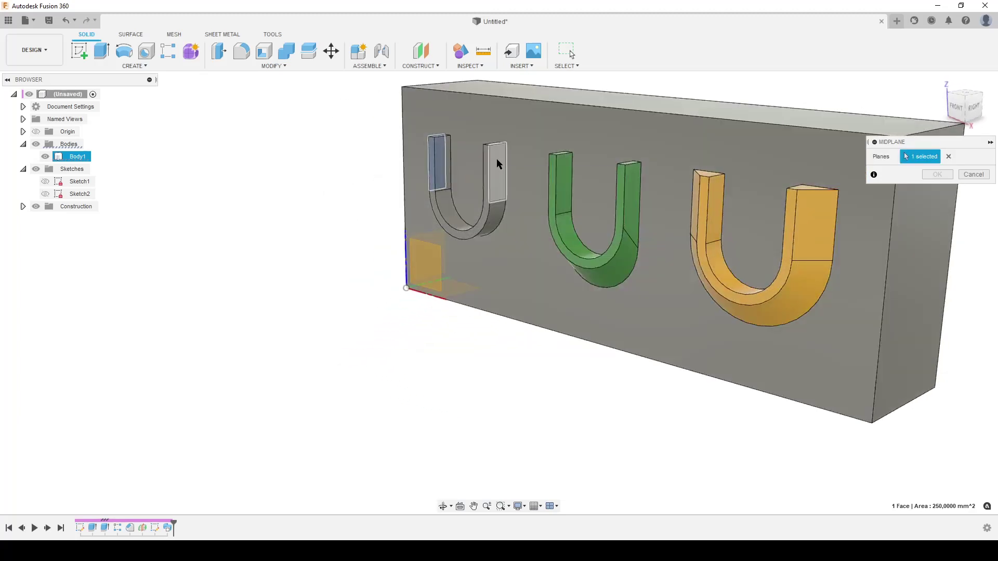
pyautogui.click(495, 162)
pyautogui.keyDown('shift'); pyautogui.moveTo(562, 384); pyautogui.dragTo(641, 372, button='middle'); pyautogui.keyUp('shift')
pyautogui.click(943, 177)
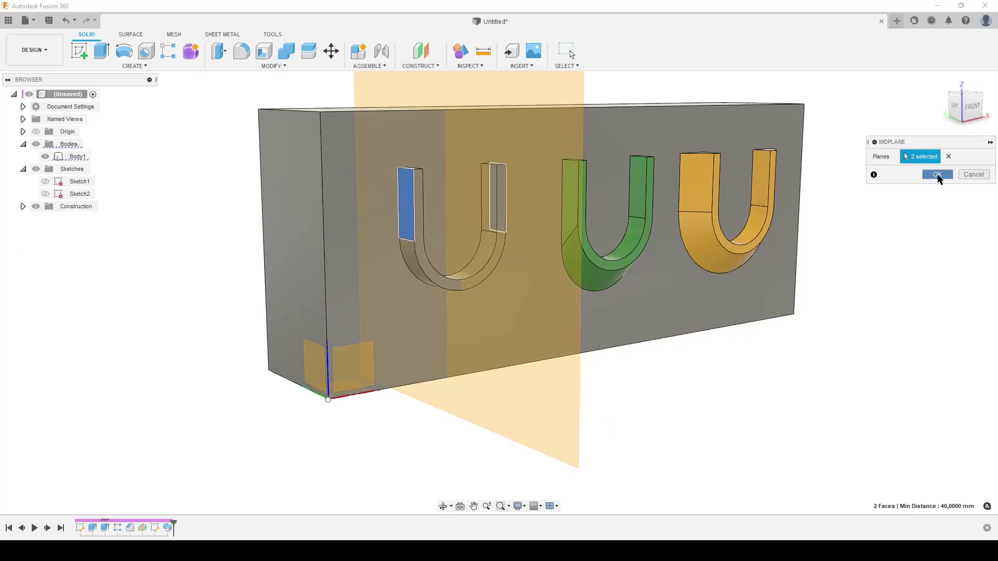
pyautogui.click(78, 50)
# Place the new sketch on the midplane and frame the block for sketching.
pyautogui.click(510, 148)
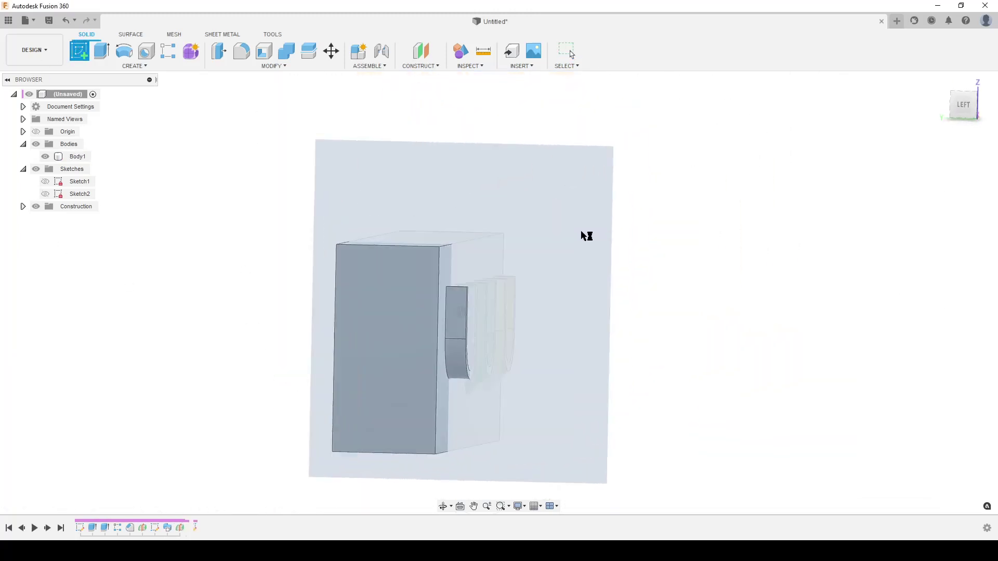
pyautogui.moveTo(699, 345); pyautogui.dragTo(703, 249, button='middle')
pyautogui.scroll(4, 591, 285)
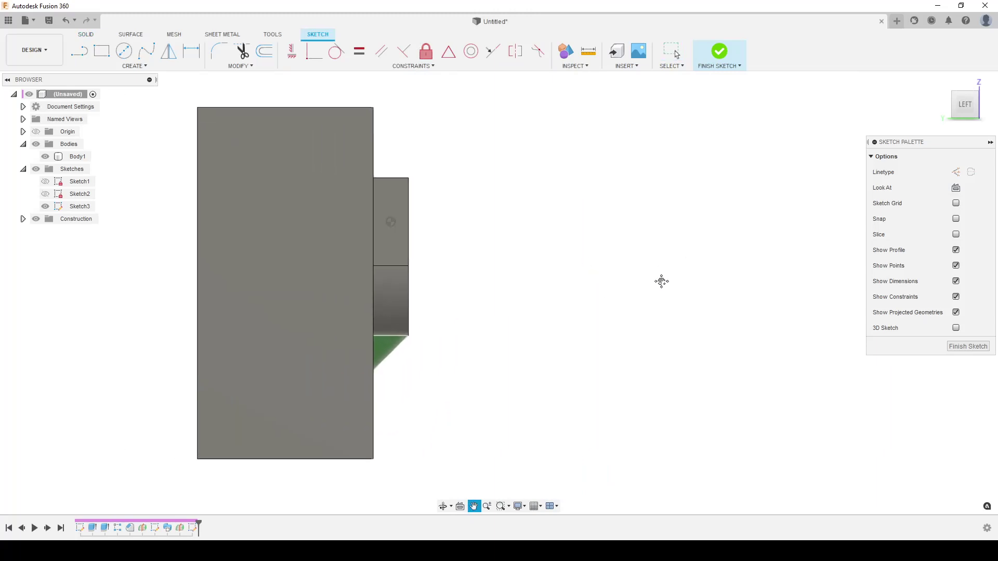
pyautogui.moveTo(661, 281); pyautogui.dragTo(688, 254, button='middle')
# Intersect Body1 into the sketch, then hide Body1 to view the cross-section outline.
pyautogui.press('s')
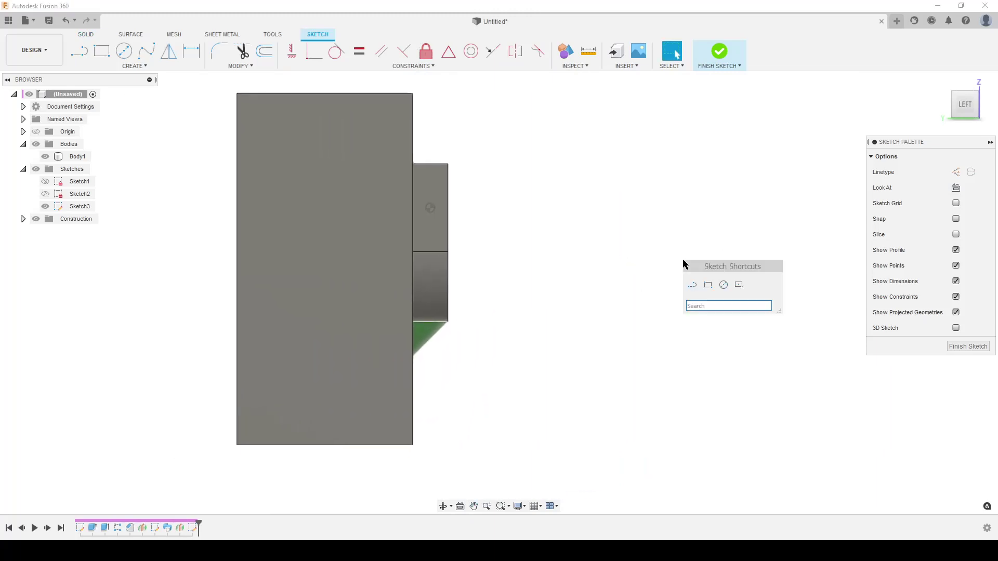
pyautogui.write('in')
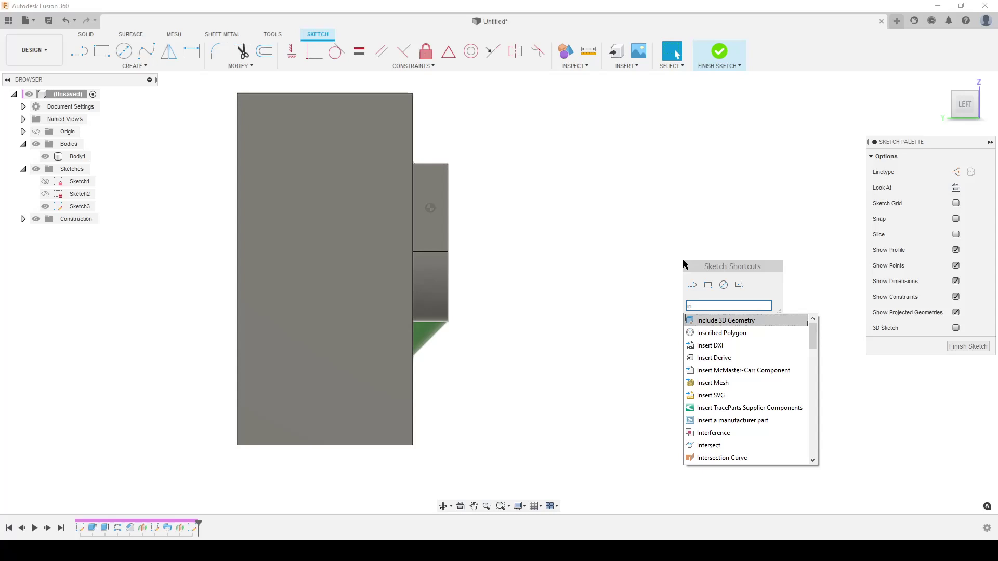
pyautogui.write('ter')
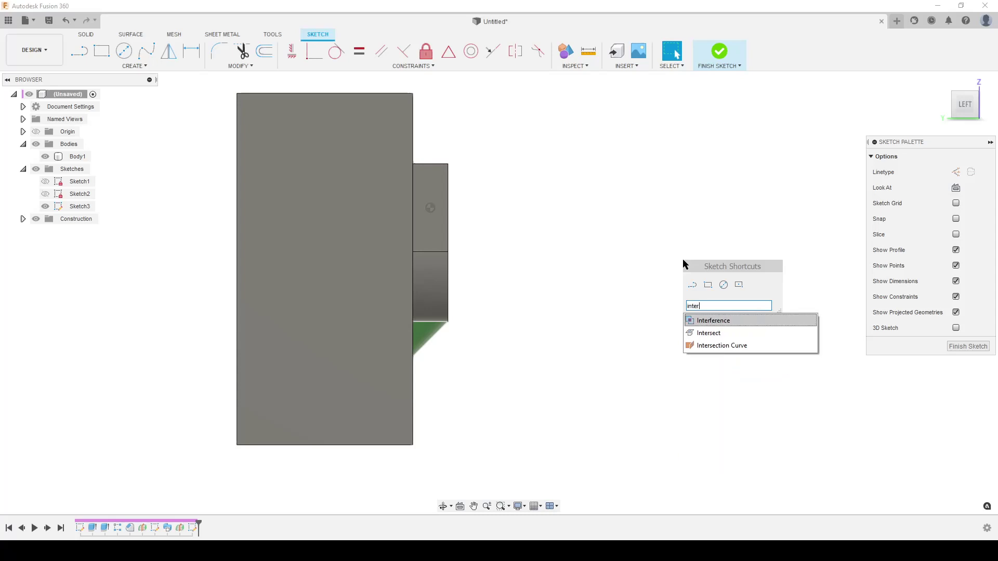
pyautogui.click(708, 333)
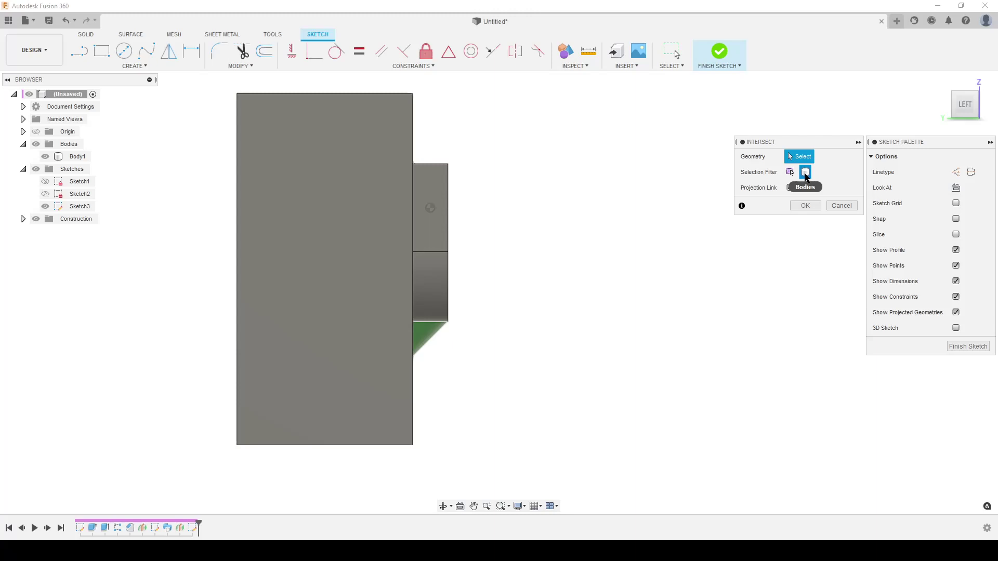
pyautogui.click(307, 254)
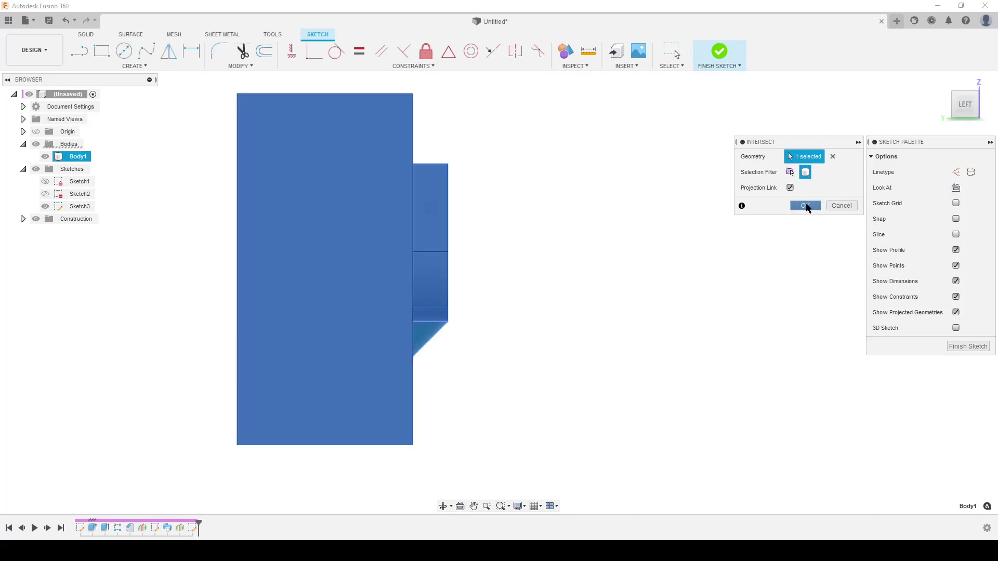
pyautogui.click(805, 206)
pyautogui.click(45, 156)
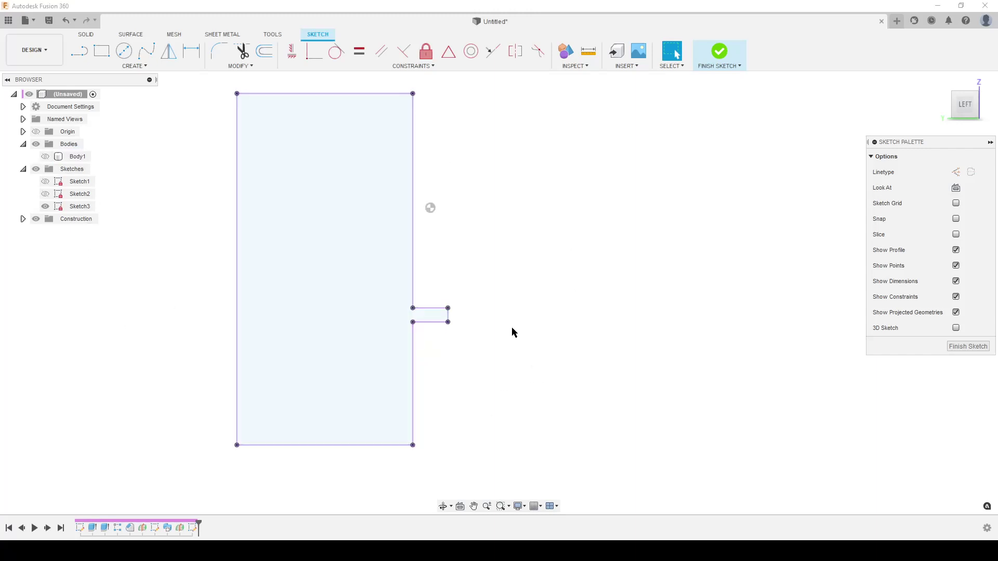
# Check the U cutouts in 3D, then hide Body1 and view the sketch straight on.
pyautogui.click(45, 156)
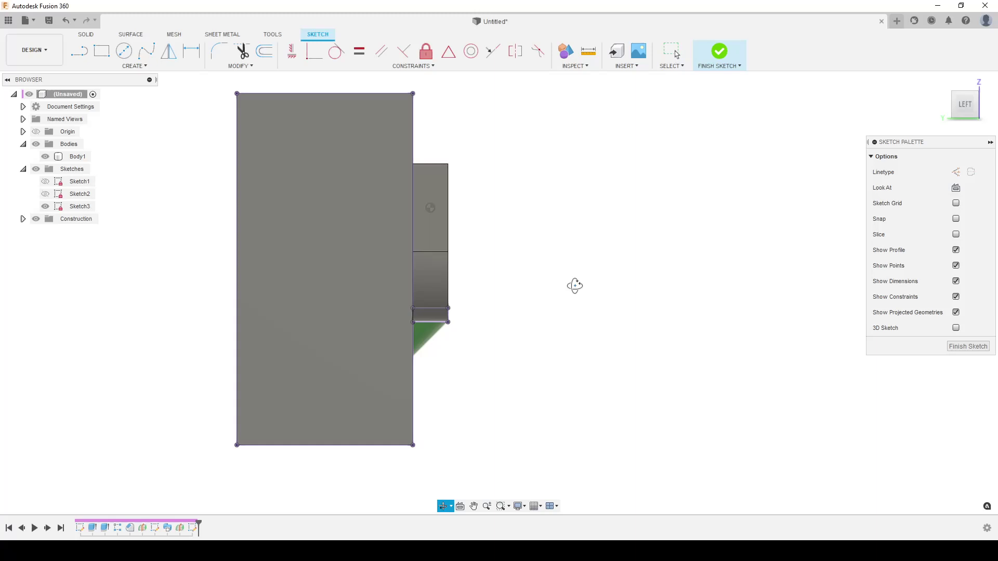
pyautogui.keyDown('shift'); pyautogui.moveTo(575, 285); pyautogui.dragTo(453, 339, button='middle'); pyautogui.keyUp('shift')
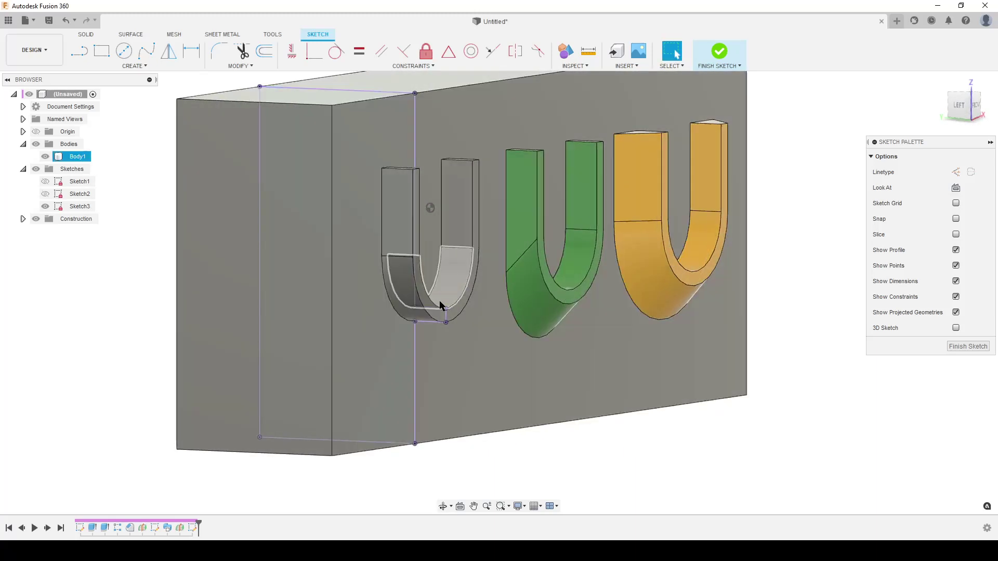
pyautogui.click(101, 183)
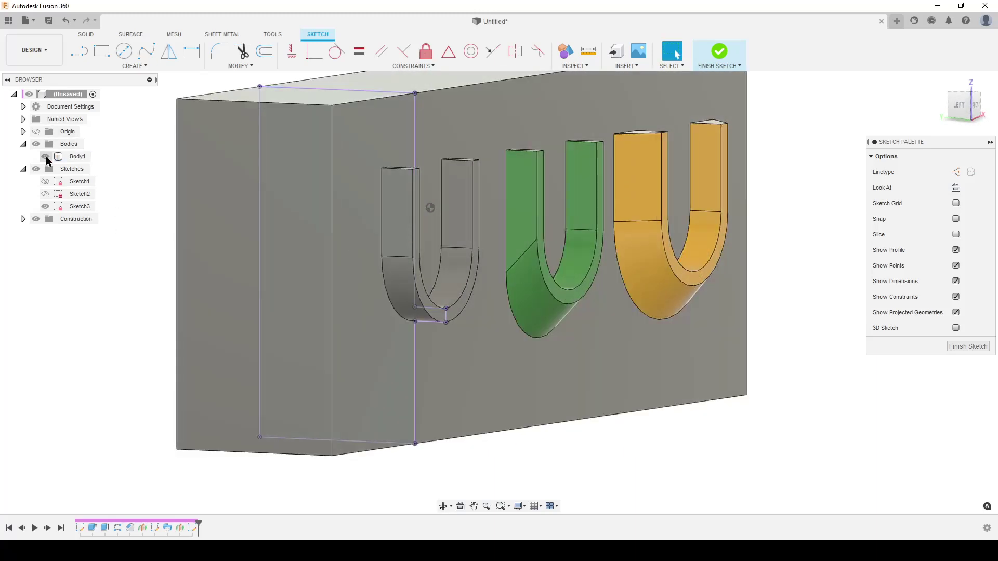
pyautogui.click(45, 156)
pyautogui.keyDown('shift'); pyautogui.moveTo(481, 394); pyautogui.dragTo(539, 370, button='middle'); pyautogui.keyUp('shift')
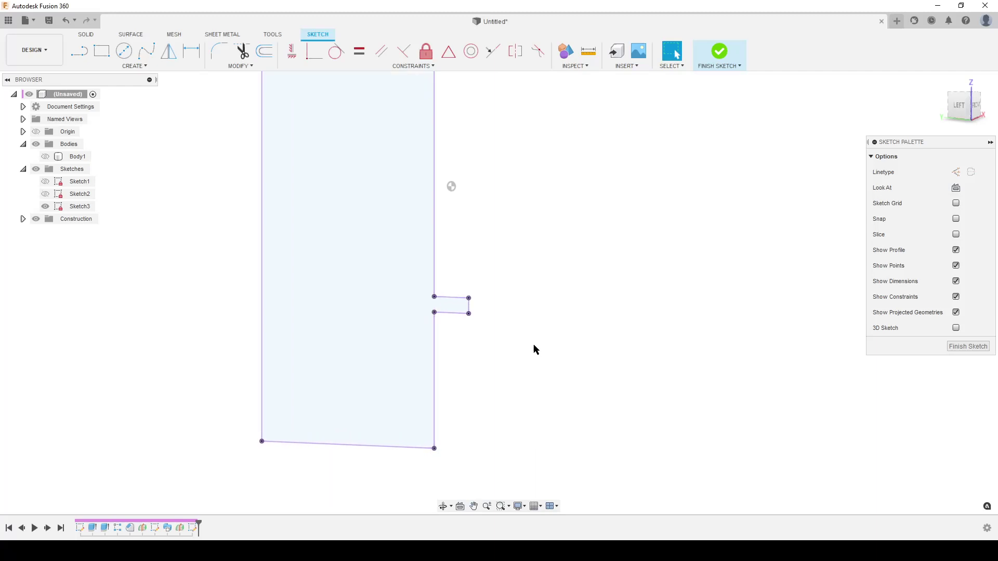
pyautogui.scroll(-3, 535, 348)
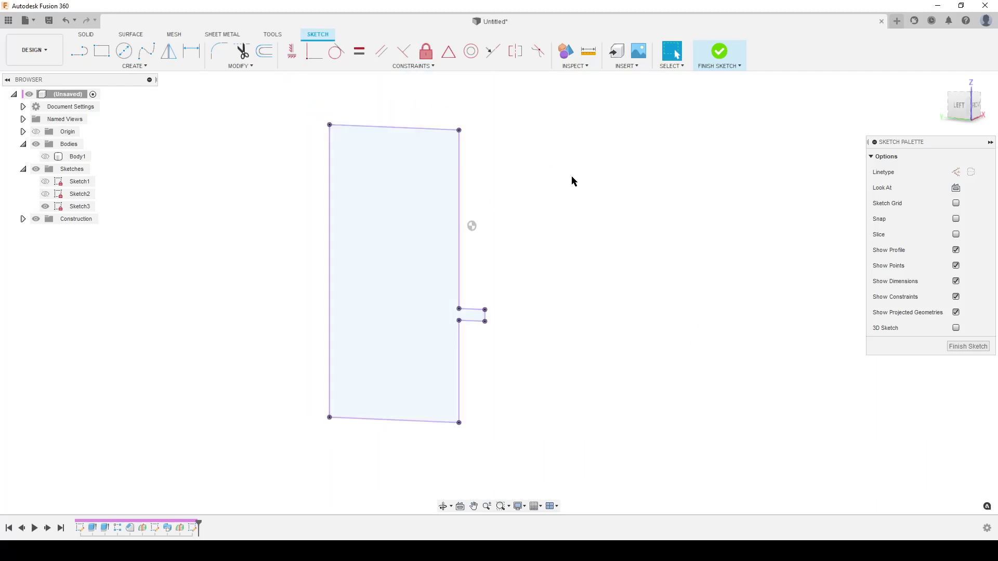
# Delete the right, top, left and 50 mm bottom lines plus the short top segment, then show Body1.
pyautogui.click(459, 160)
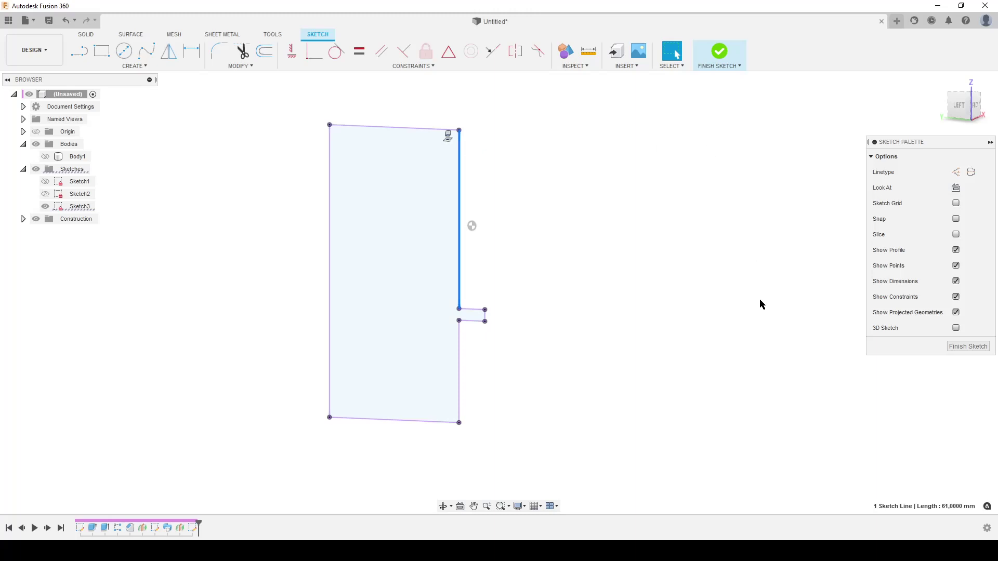
pyautogui.press('Delete')
pyautogui.click(396, 133)
pyautogui.press('Delete')
pyautogui.click(331, 185)
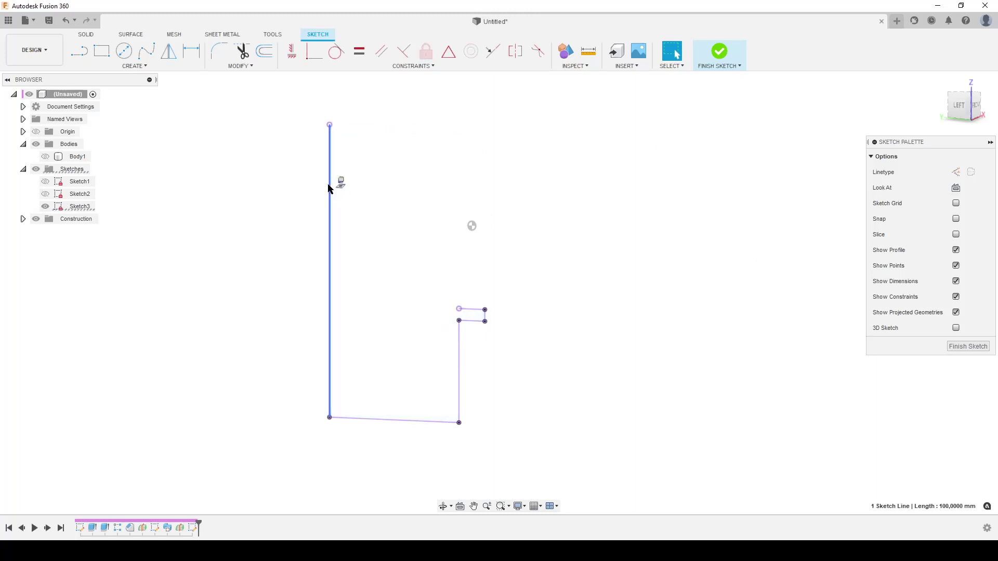
pyautogui.press('Delete')
pyautogui.click(394, 425)
pyautogui.press('Delete')
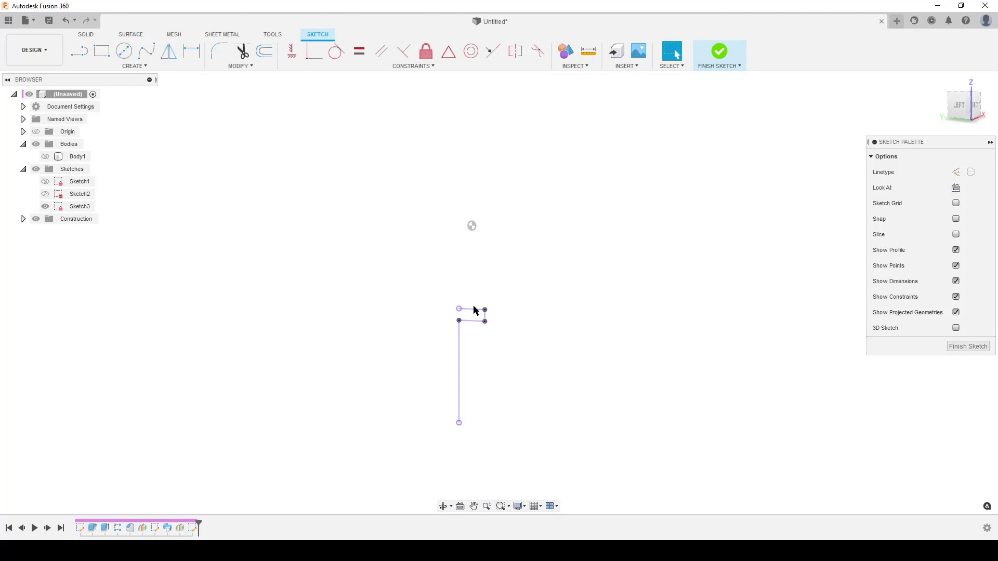
pyautogui.click(472, 309)
pyautogui.press('Delete')
pyautogui.scroll(2, 493, 319)
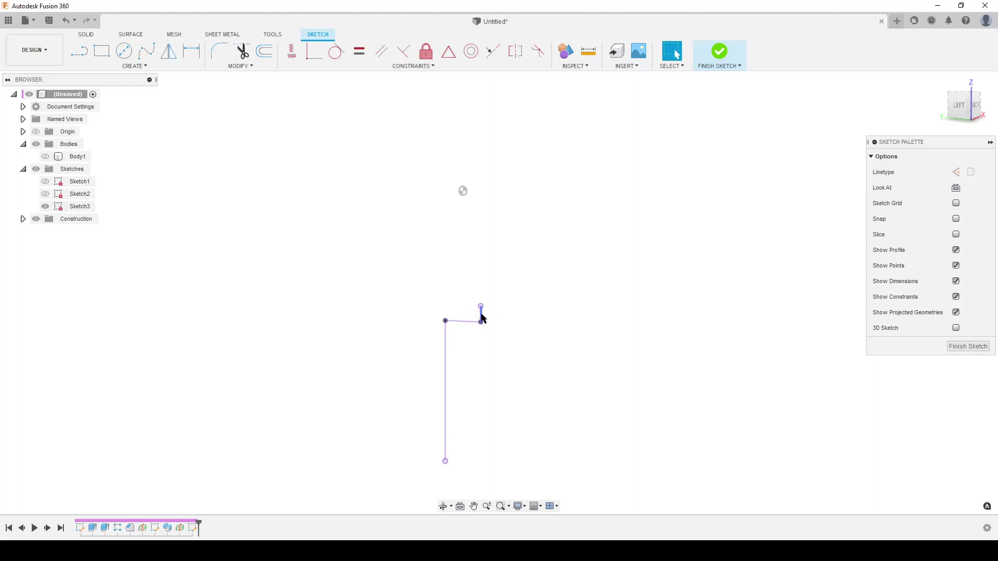
pyautogui.click(58, 156)
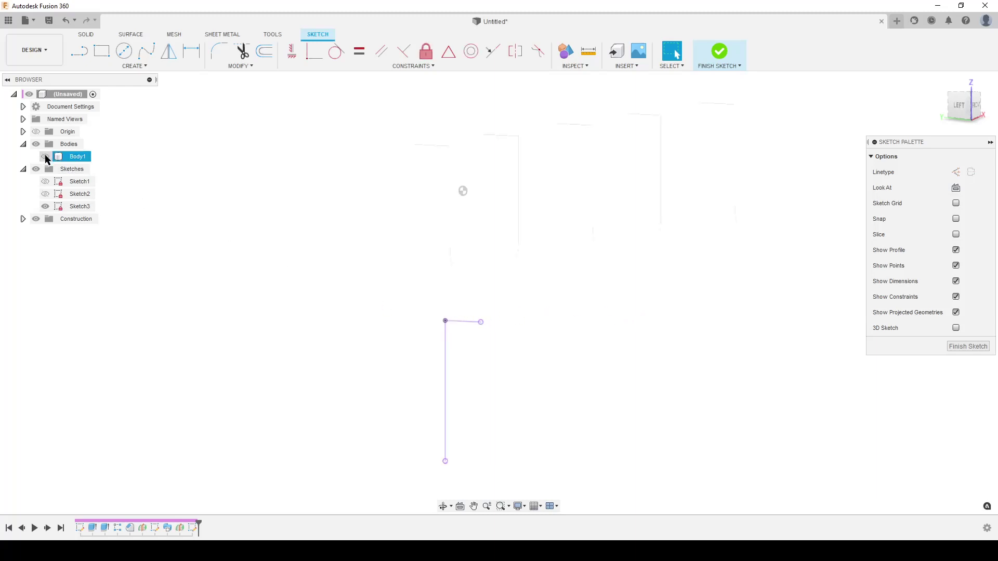
pyautogui.click(46, 156)
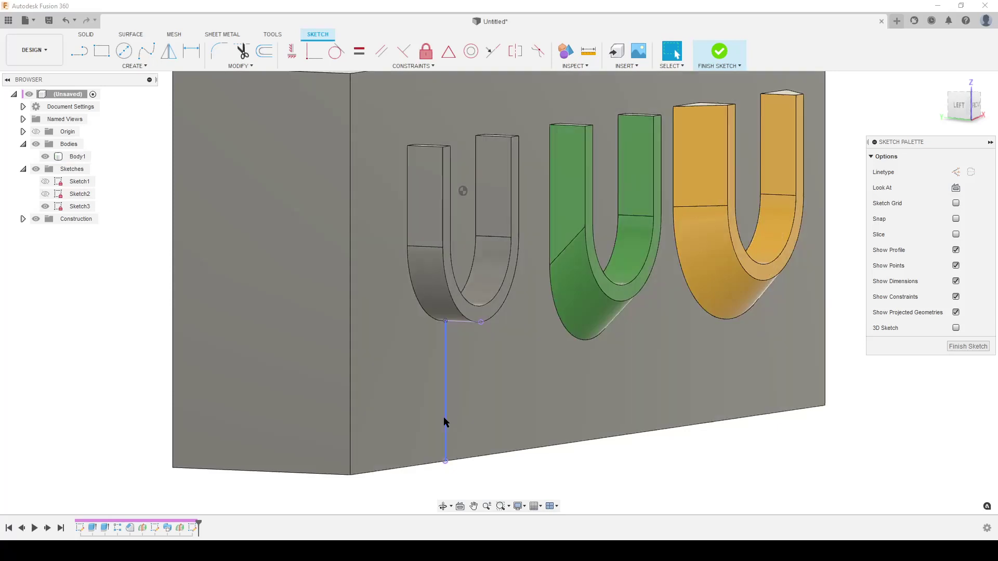
# Hide Body1, draw a diagonal closing the small triangle, and dimension its angle to the vertical.
pyautogui.click(480, 323)
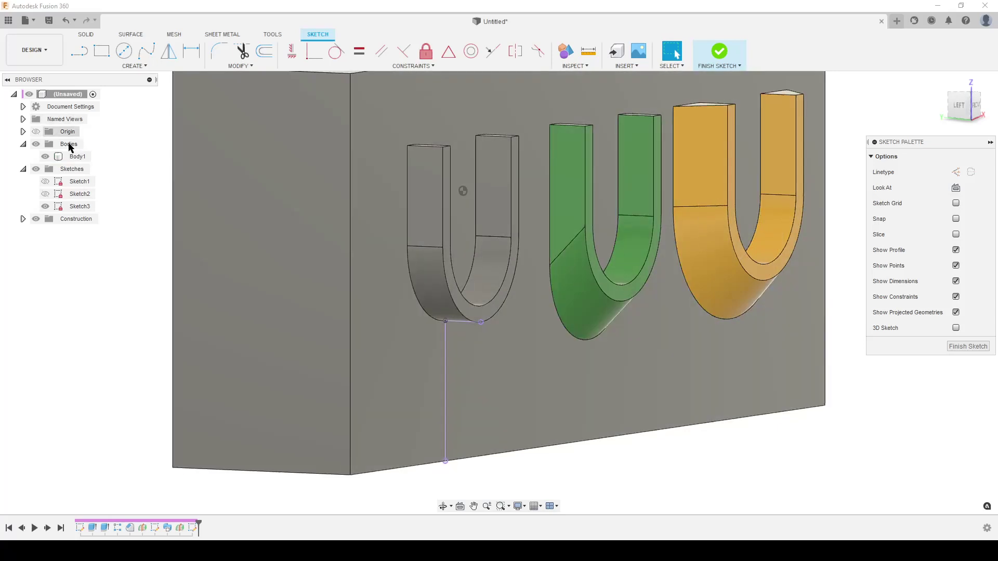
pyautogui.click(45, 157)
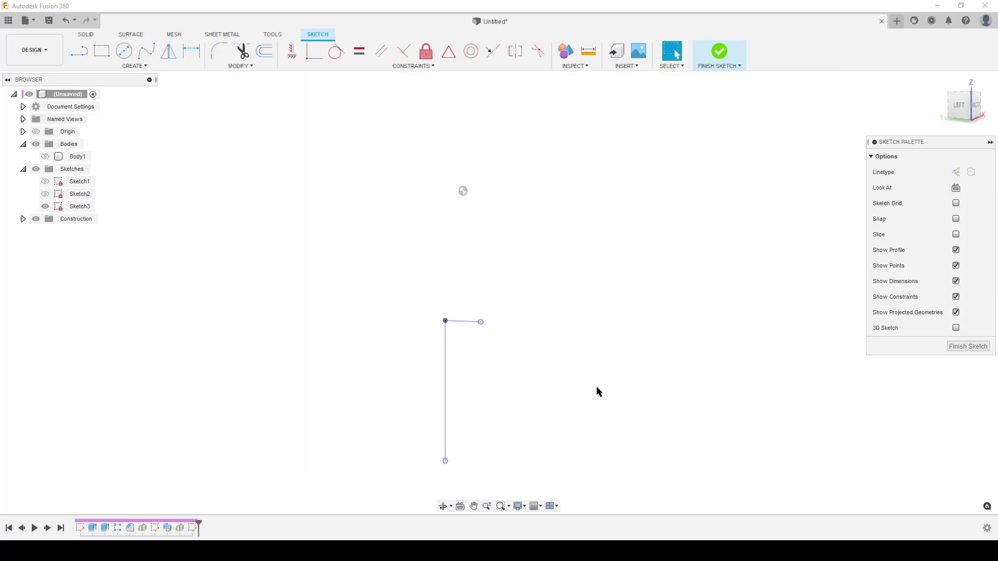
pyautogui.press('l')
pyautogui.click(480, 322)
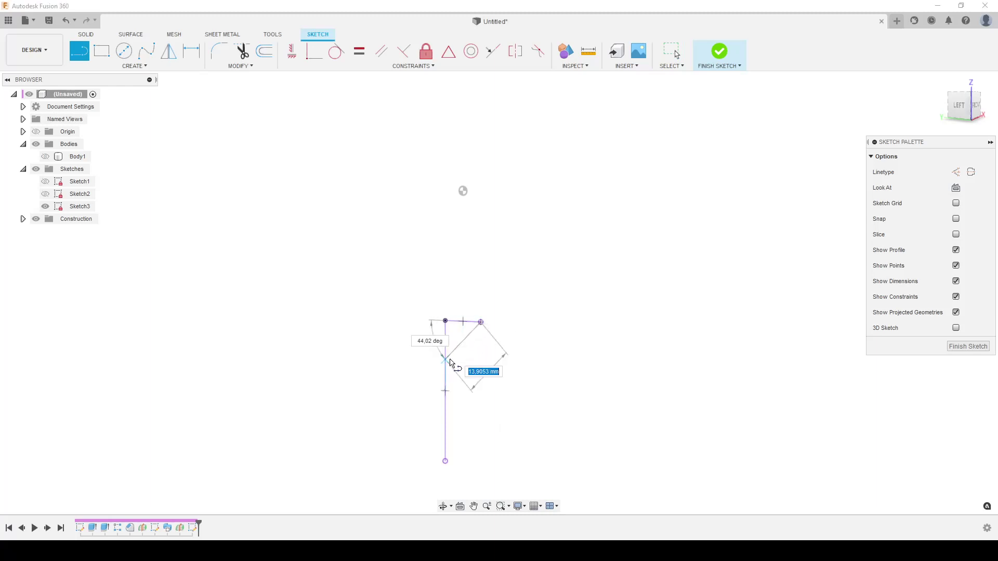
pyautogui.click(445, 357)
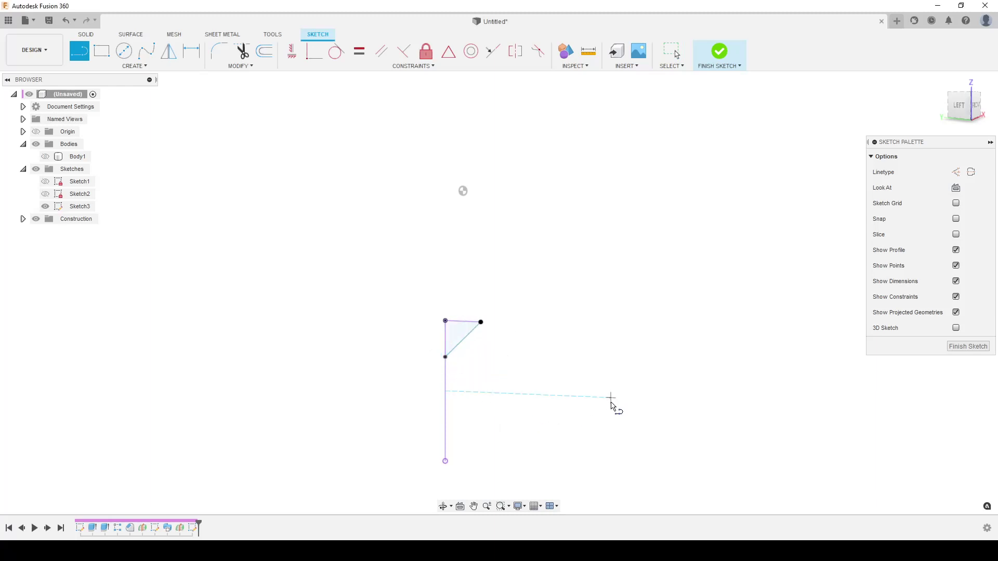
pyautogui.press('d')
pyautogui.click(464, 339)
pyautogui.click(445, 333)
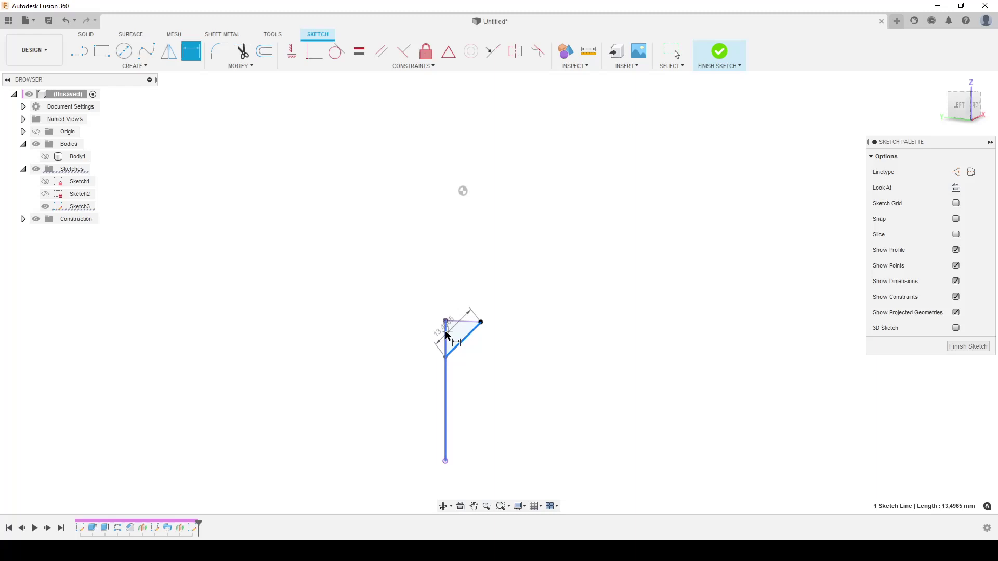
# Set the diagonal's angle to 45°, then 50°, finally settling on 40° from the vertical.
pyautogui.click(512, 239)
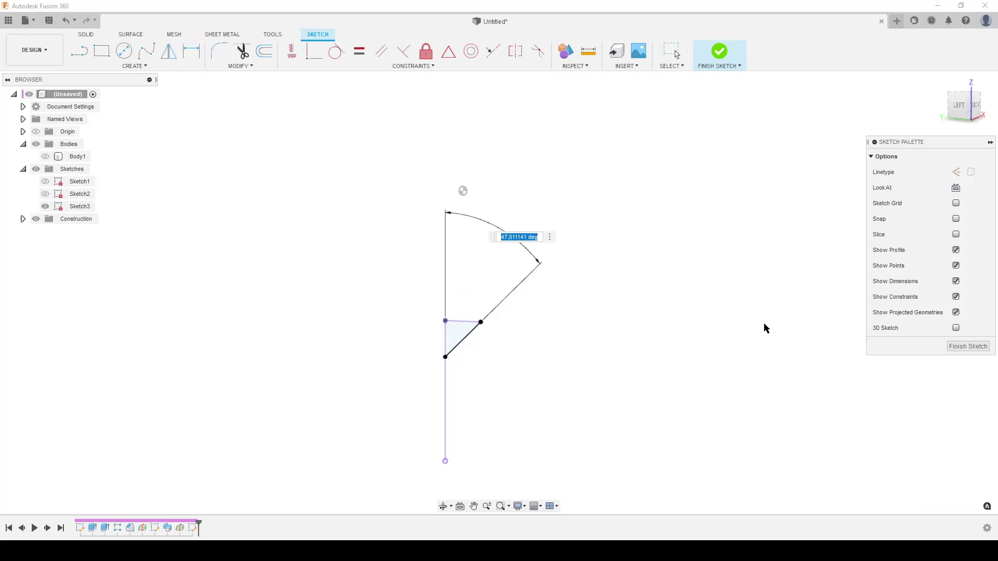
pyautogui.write('45')
pyautogui.press('Return')
pyautogui.keyDown('shift'); pyautogui.moveTo(534, 385); pyautogui.dragTo(561, 376, button='middle'); pyautogui.keyUp('shift')
pyautogui.press('d')
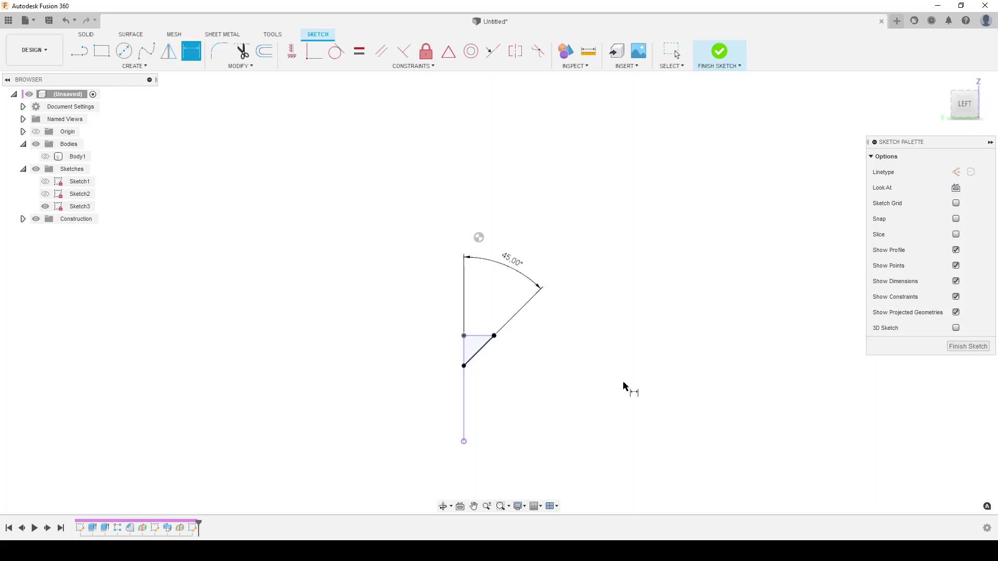
pyautogui.scroll(2, 564, 396)
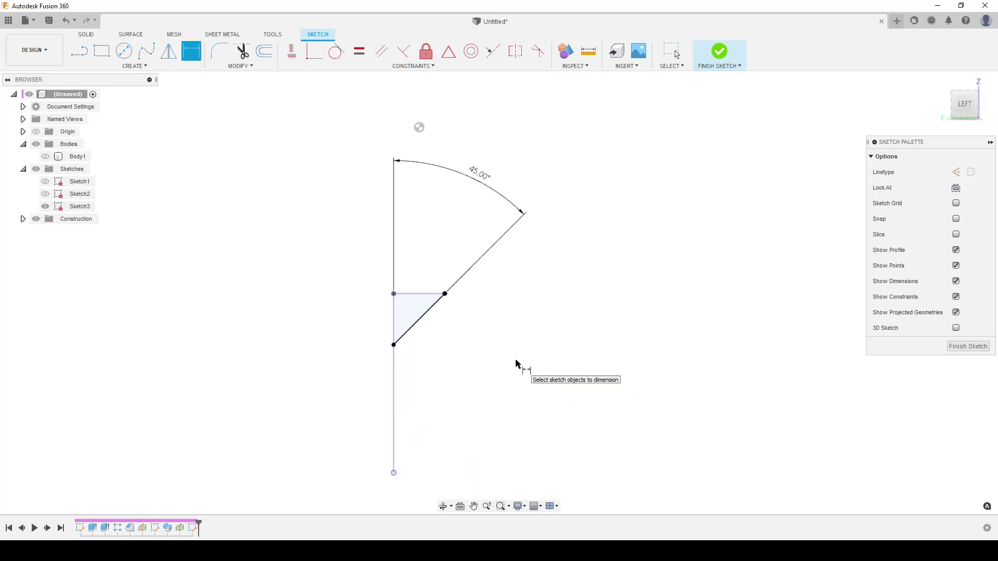
pyautogui.doubleClick(479, 173)
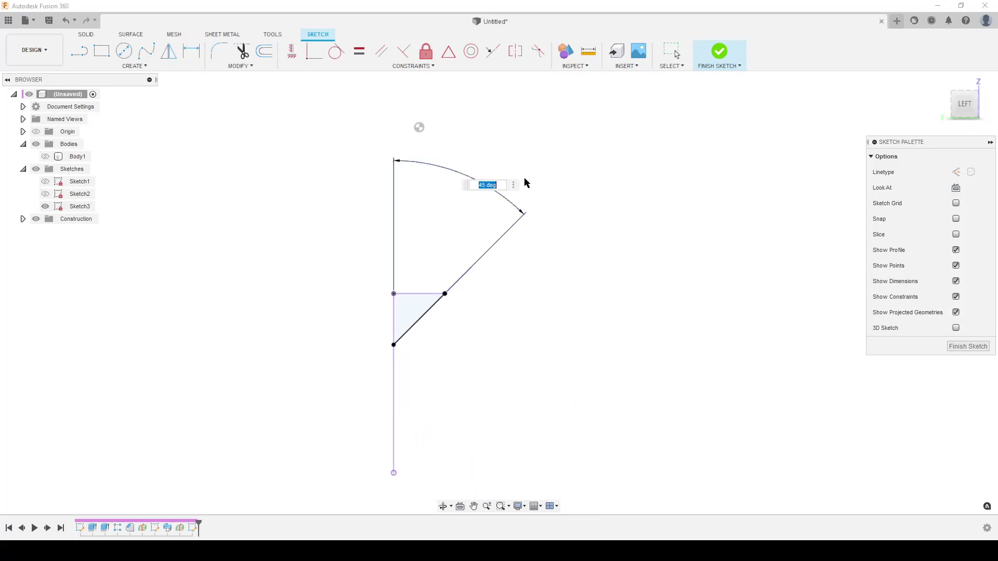
pyautogui.press('Return')
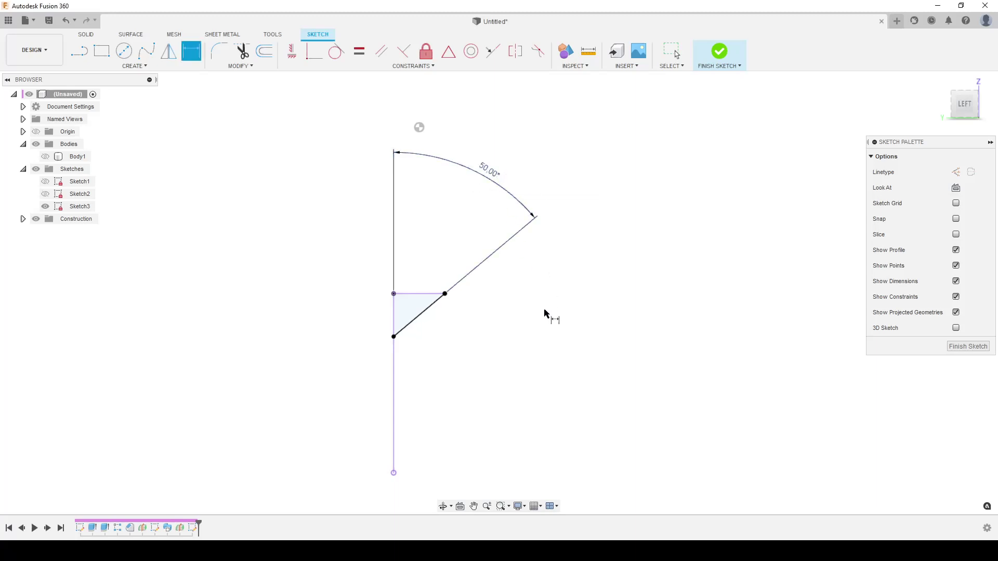
pyautogui.doubleClick(491, 175)
pyautogui.write('40')
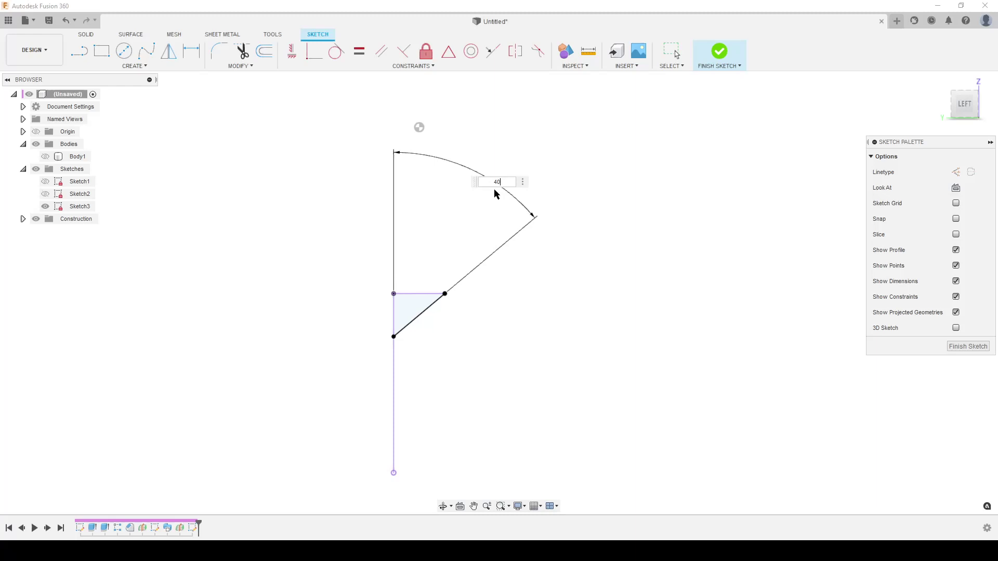
pyautogui.press('Return')
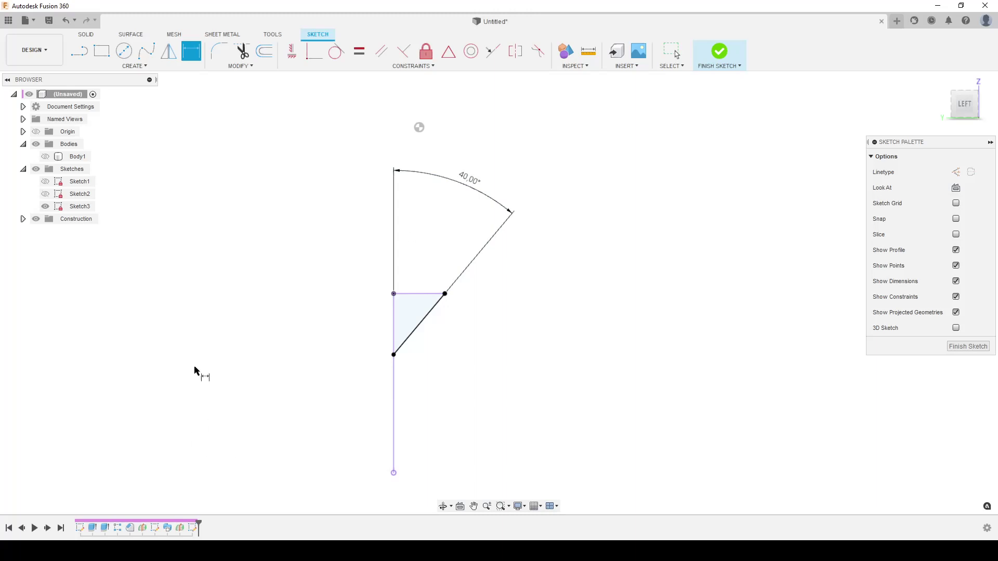
# Show the block again and finish the angled-line sketch.
pyautogui.click(45, 157)
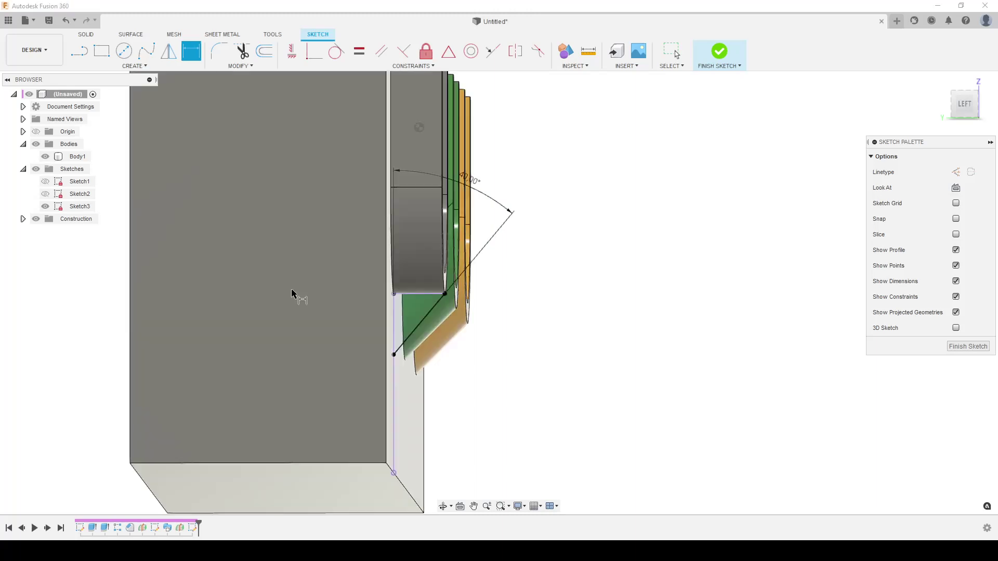
pyautogui.keyDown('shift'); pyautogui.moveTo(617, 335); pyautogui.dragTo(543, 345, button='middle'); pyautogui.keyUp('shift')
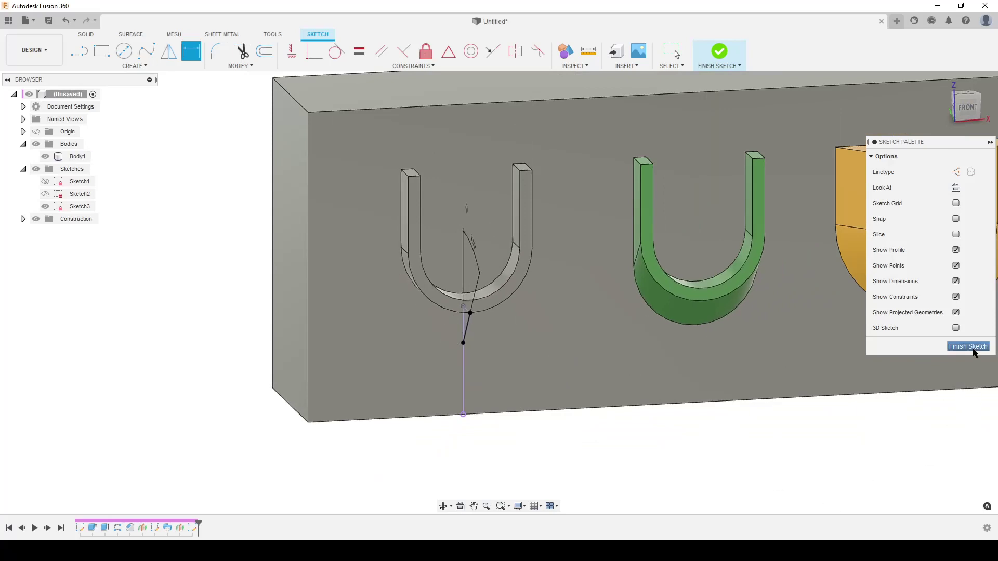
pyautogui.click(968, 346)
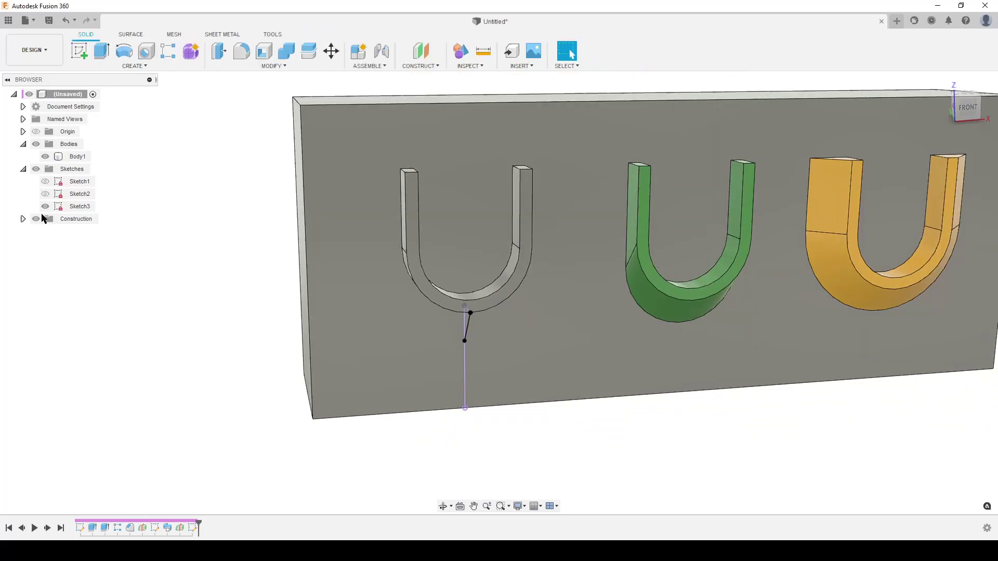
pyautogui.click(121, 67)
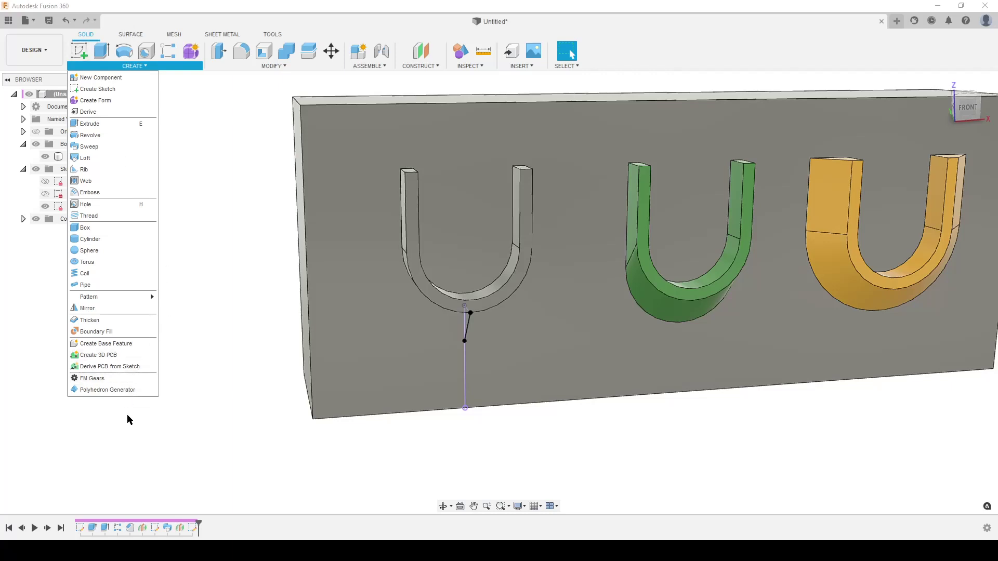
# Start a sweep using the small triangle as profile, with Chain Selection unchecked.
pyautogui.click(98, 146)
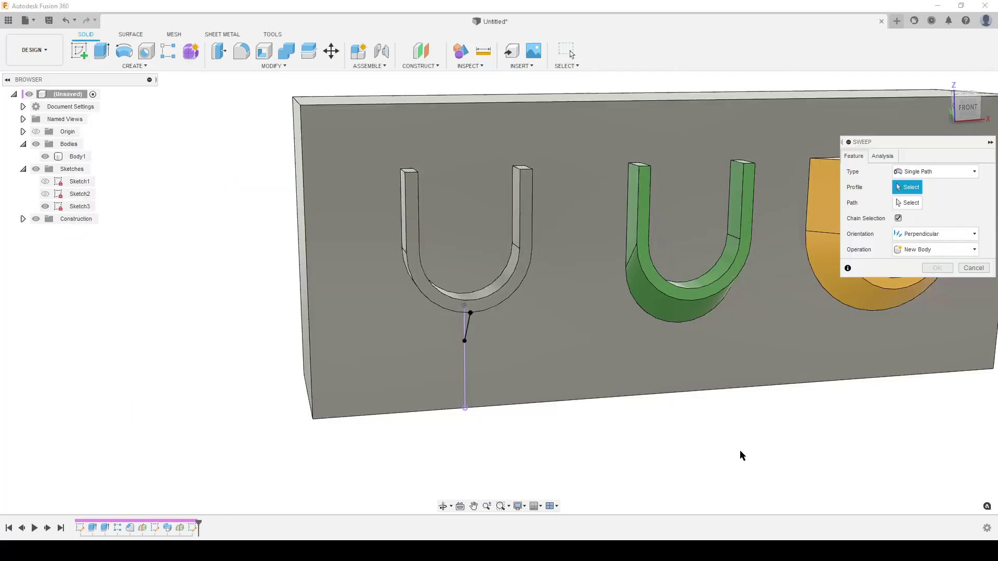
pyautogui.scroll(-3, 685, 436)
pyautogui.moveTo(686, 436)
pyautogui.keyDown('shift'); pyautogui.mouseDown(button='middle')
pyautogui.moveTo(686, 419)
pyautogui.moveTo(725, 415)
pyautogui.mouseUp(button='middle'); pyautogui.keyUp('shift')
pyautogui.scroll(4, 702, 417)
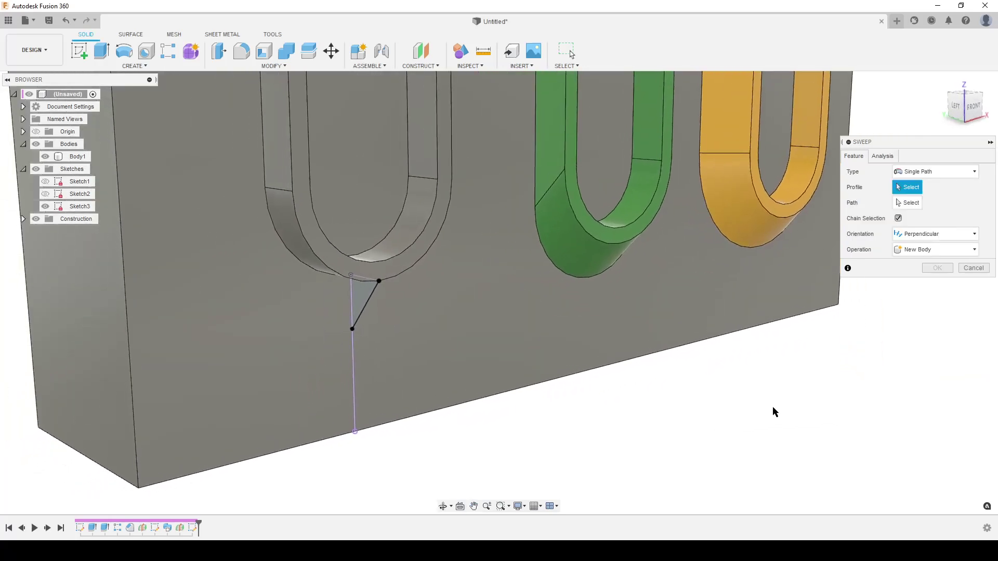
pyautogui.scroll(-5, 842, 373)
pyautogui.scroll(5, 446, 313)
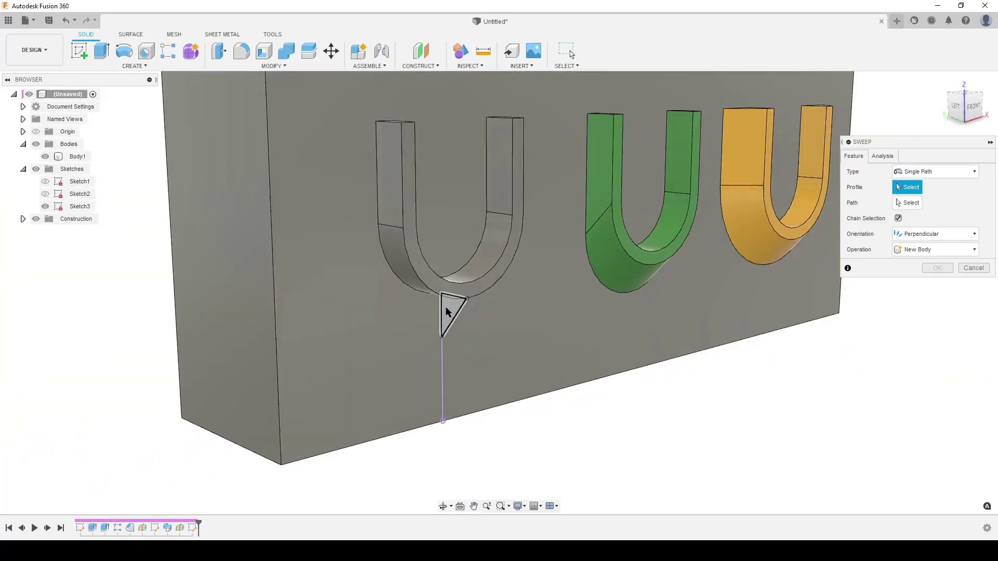
pyautogui.click(446, 312)
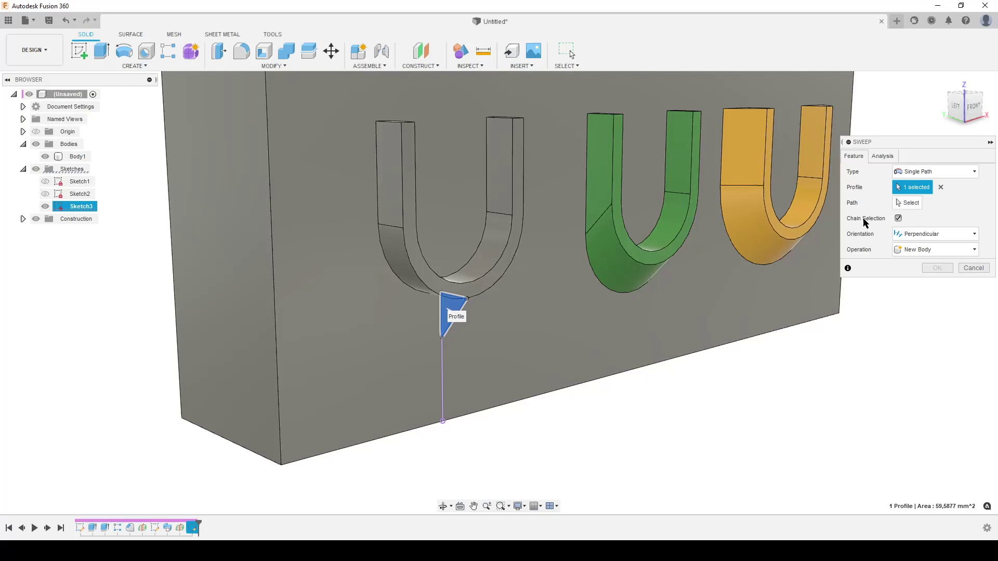
pyautogui.click(899, 219)
pyautogui.click(908, 204)
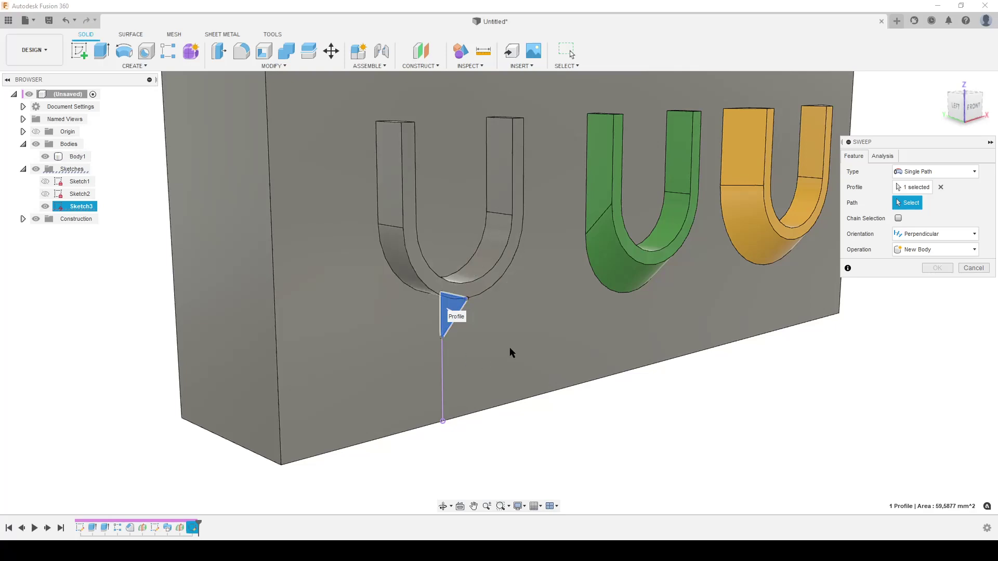
# Sweep the triangle along the grey U's curved edge with Parallel orientation, joined to Body1.
pyautogui.click(422, 285)
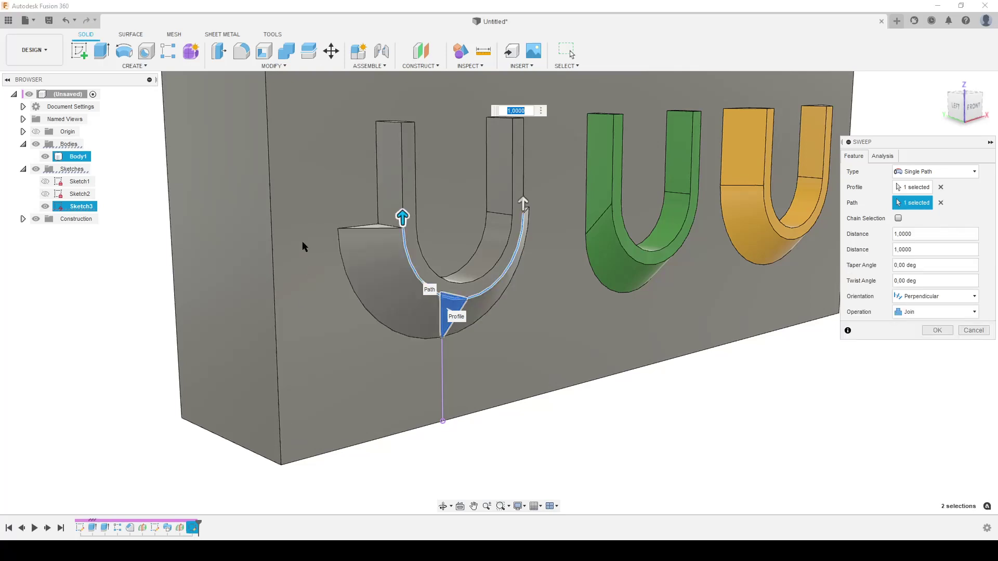
pyautogui.moveTo(800, 423)
pyautogui.keyDown('shift'); pyautogui.mouseDown(button='middle')
pyautogui.moveTo(762, 416)
pyautogui.moveTo(789, 426)
pyautogui.mouseUp(button='middle'); pyautogui.keyUp('shift')
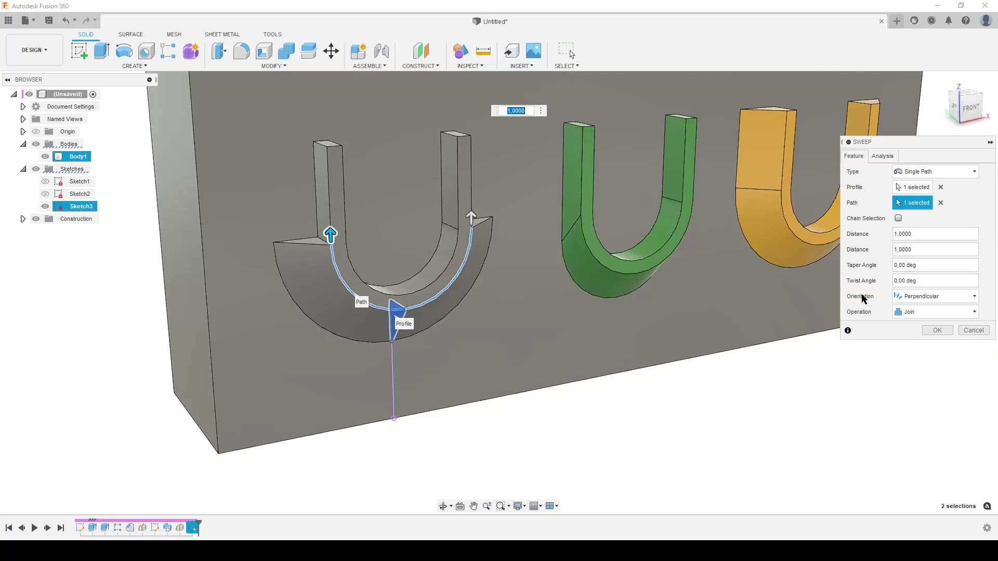
pyautogui.click(954, 297)
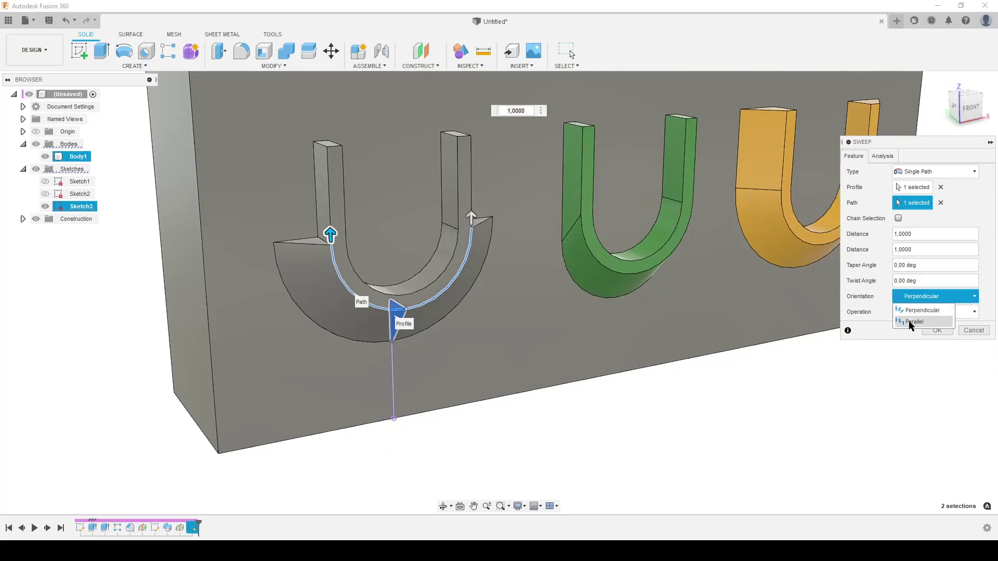
pyautogui.click(909, 322)
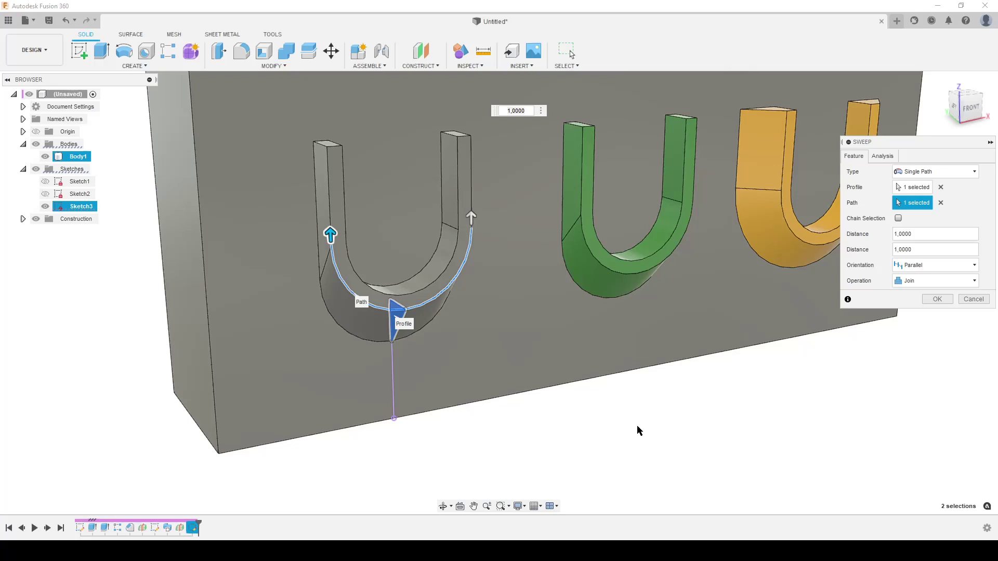
pyautogui.keyDown('shift'); pyautogui.moveTo(639, 430); pyautogui.dragTo(605, 405, button='middle'); pyautogui.keyUp('shift')
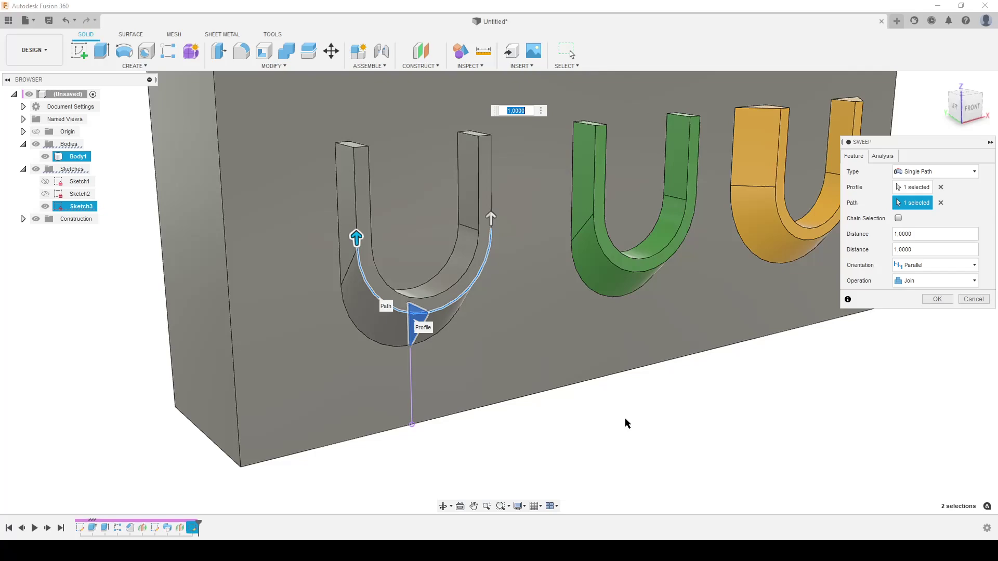
pyautogui.moveTo(625, 417)
pyautogui.keyDown('shift'); pyautogui.mouseDown(button='middle')
pyautogui.moveTo(655, 420)
pyautogui.moveTo(612, 410)
pyautogui.mouseUp(button='middle'); pyautogui.keyUp('shift')
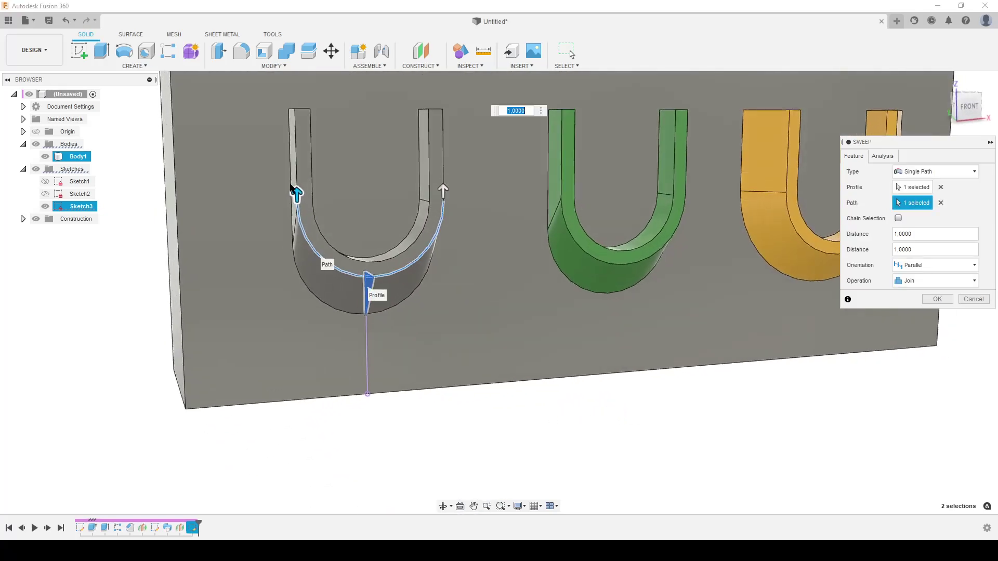
pyautogui.scroll(-2, 646, 367)
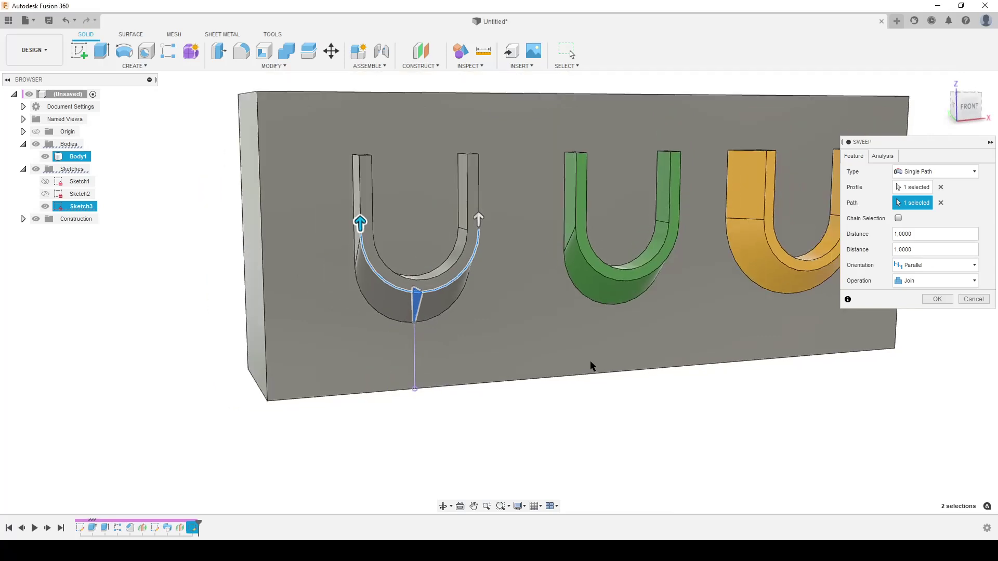
pyautogui.click(937, 299)
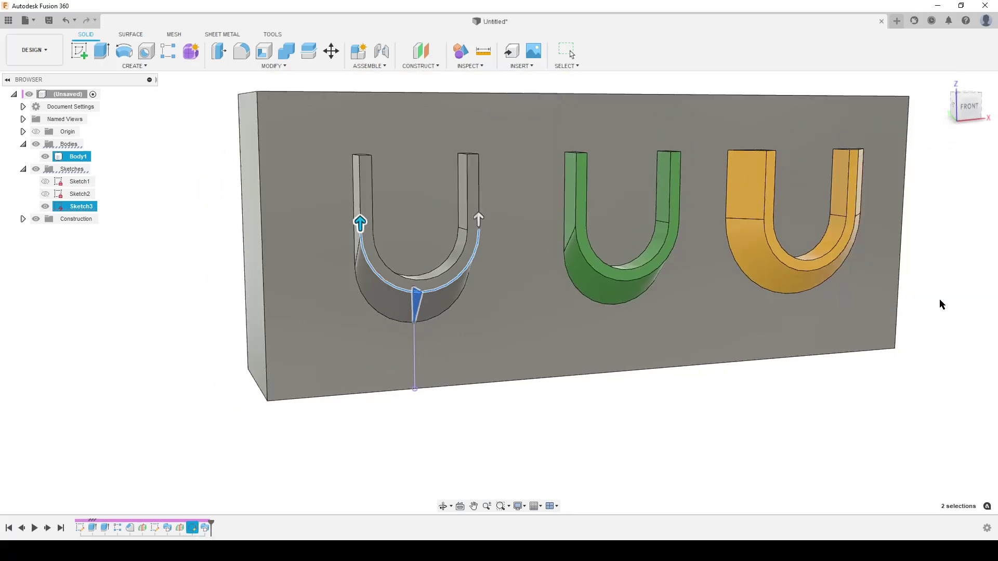
# Show Sketch3's 40° angle dimension and drag it clear for editing.
pyautogui.moveTo(182, 311)
pyautogui.keyDown('shift'); pyautogui.mouseDown(button='middle')
pyautogui.moveTo(164, 290)
pyautogui.moveTo(183, 285)
pyautogui.moveTo(167, 287)
pyautogui.moveTo(176, 305)
pyautogui.mouseUp(button='middle'); pyautogui.keyUp('shift')
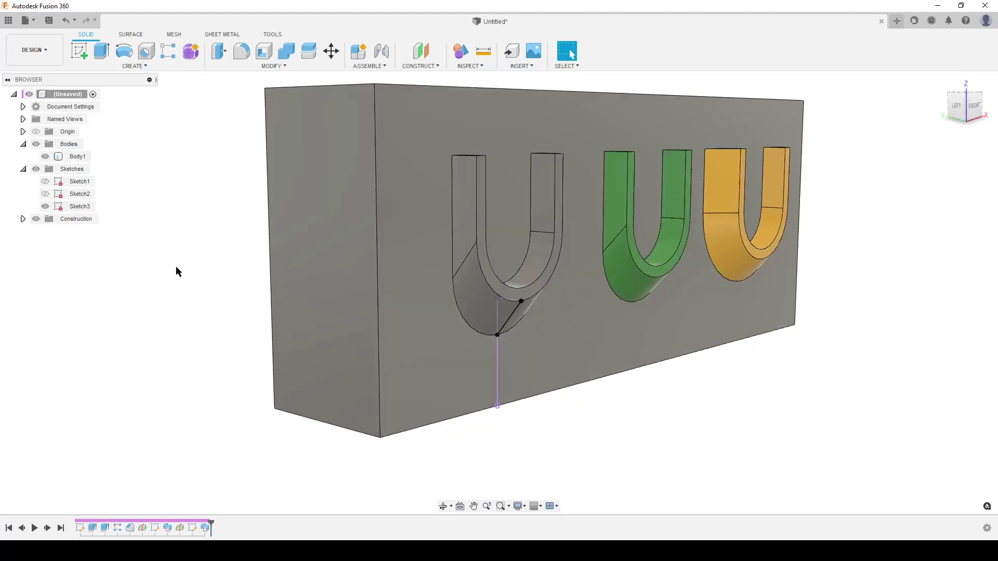
pyautogui.rightClick(87, 207)
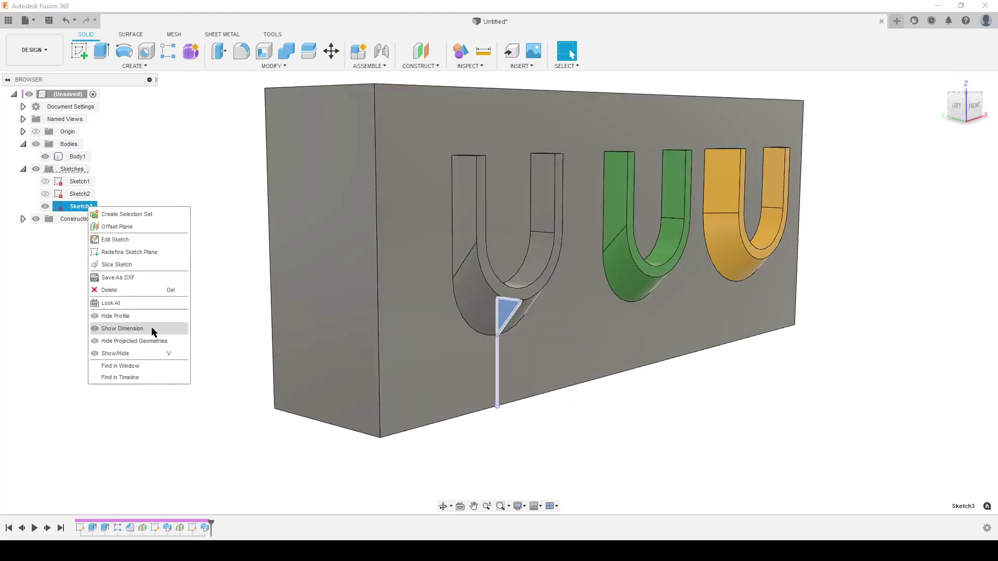
pyautogui.click(172, 328)
pyautogui.keyDown('shift'); pyautogui.moveTo(625, 369); pyautogui.dragTo(630, 276, button='middle'); pyautogui.keyUp('shift')
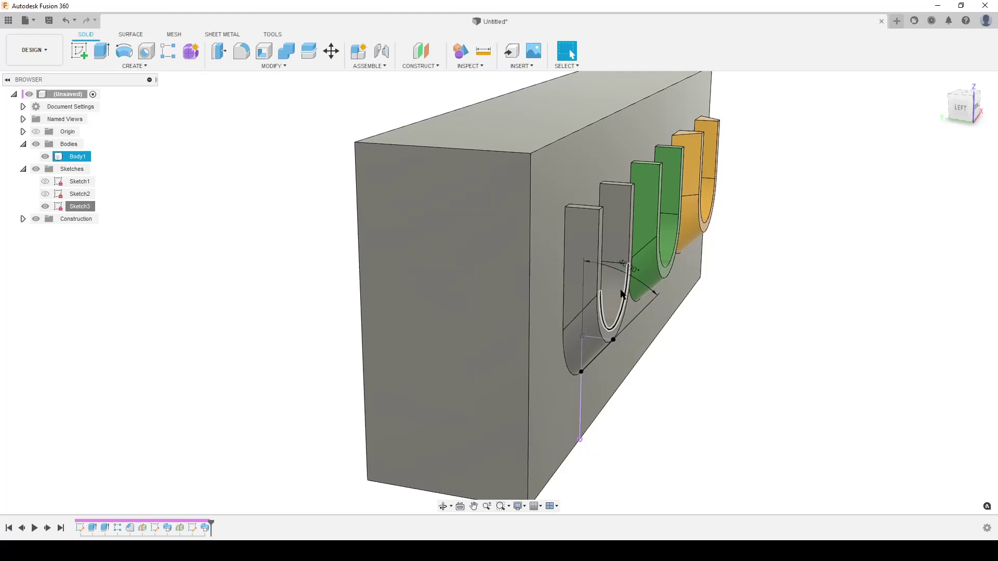
pyautogui.moveTo(633, 274); pyautogui.dragTo(715, 338)
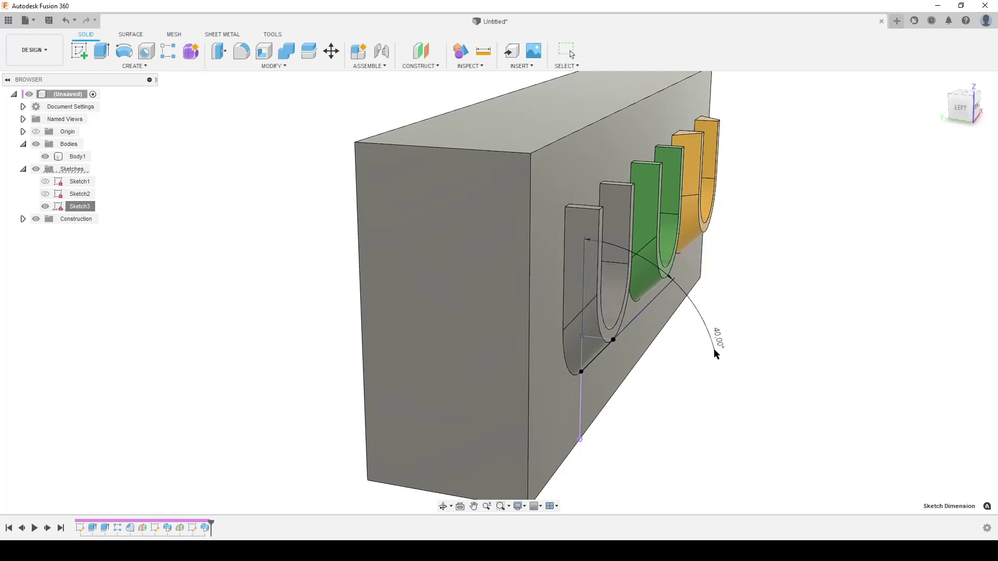
pyautogui.moveTo(716, 376); pyautogui.dragTo(657, 325, button='middle')
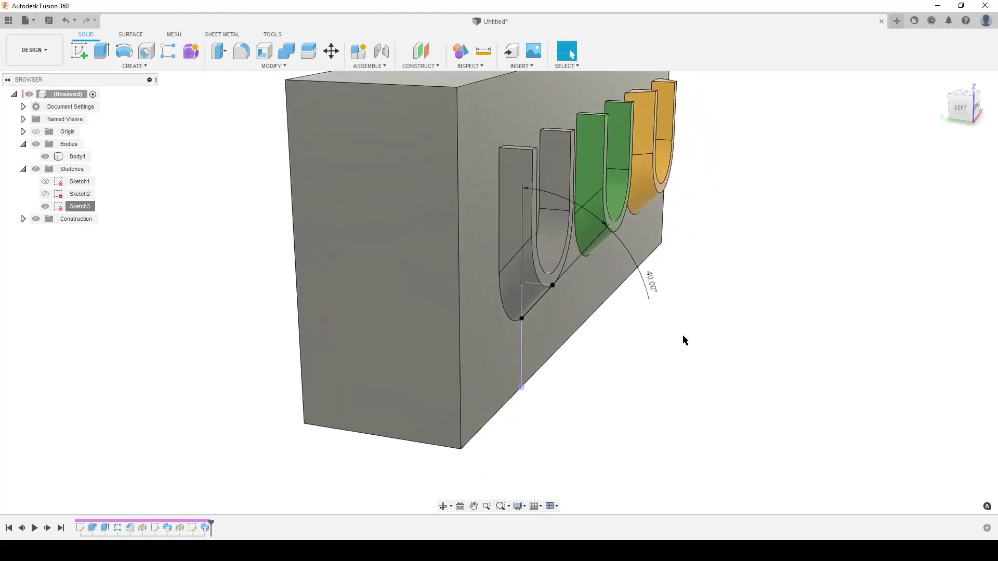
# Change the support angle to 30°, then to 45°, and check the updated sweep.
pyautogui.doubleClick(652, 289)
pyautogui.write('30')
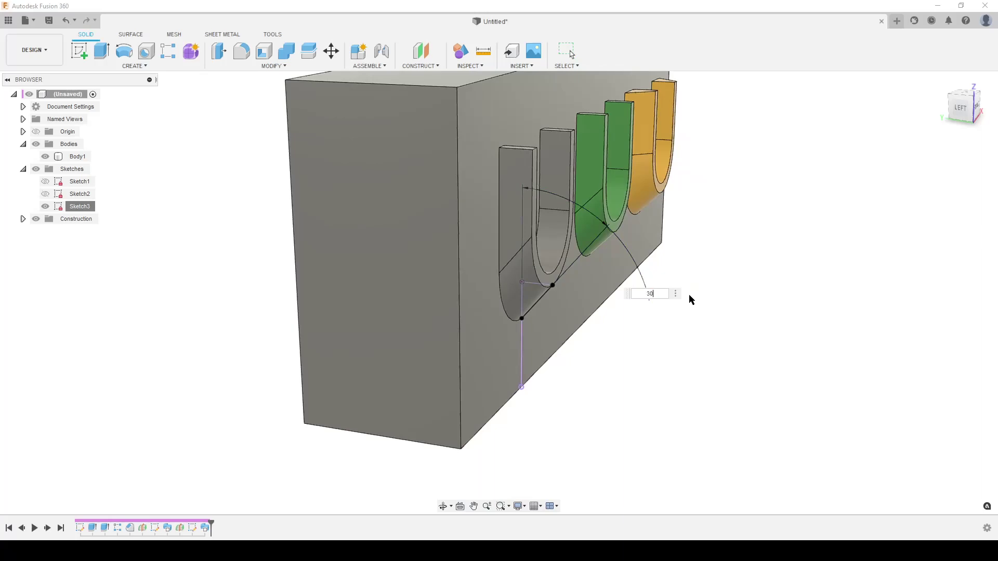
pyautogui.press('Return')
pyautogui.moveTo(783, 400)
pyautogui.keyDown('shift'); pyautogui.mouseDown(button='middle')
pyautogui.moveTo(715, 392)
pyautogui.moveTo(737, 385)
pyautogui.moveTo(601, 399)
pyautogui.moveTo(641, 412)
pyautogui.moveTo(631, 410)
pyautogui.moveTo(549, 317)
pyautogui.moveTo(647, 403)
pyautogui.moveTo(692, 422)
pyautogui.moveTo(621, 416)
pyautogui.moveTo(617, 408)
pyautogui.moveTo(635, 403)
pyautogui.moveTo(669, 407)
pyautogui.moveTo(691, 339)
pyautogui.mouseUp(button='middle'); pyautogui.keyUp('shift')
pyautogui.write('45')
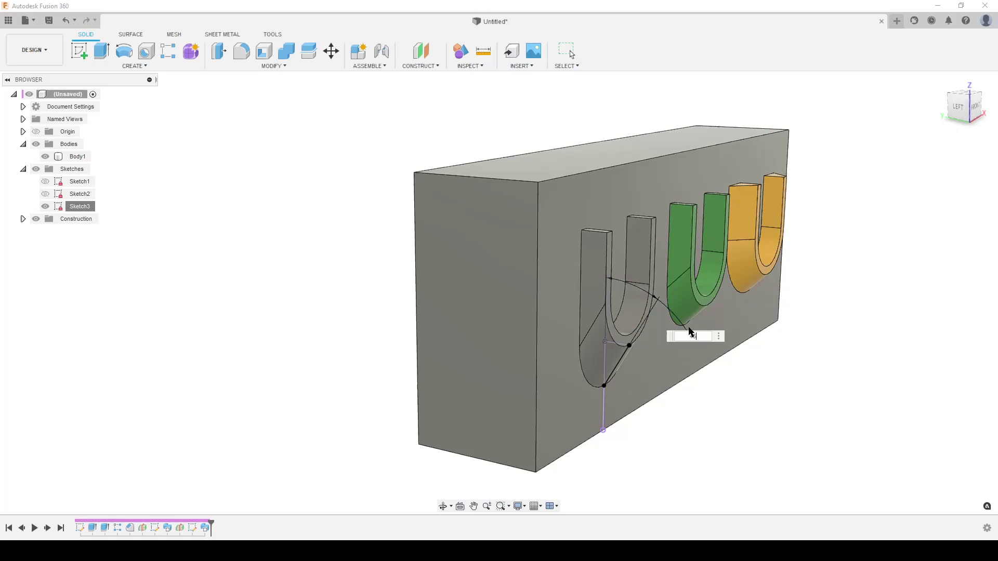
pyautogui.press('Return')
pyautogui.keyDown('shift'); pyautogui.moveTo(877, 390); pyautogui.dragTo(722, 359, button='middle'); pyautogui.keyUp('shift')
pyautogui.press('Return')
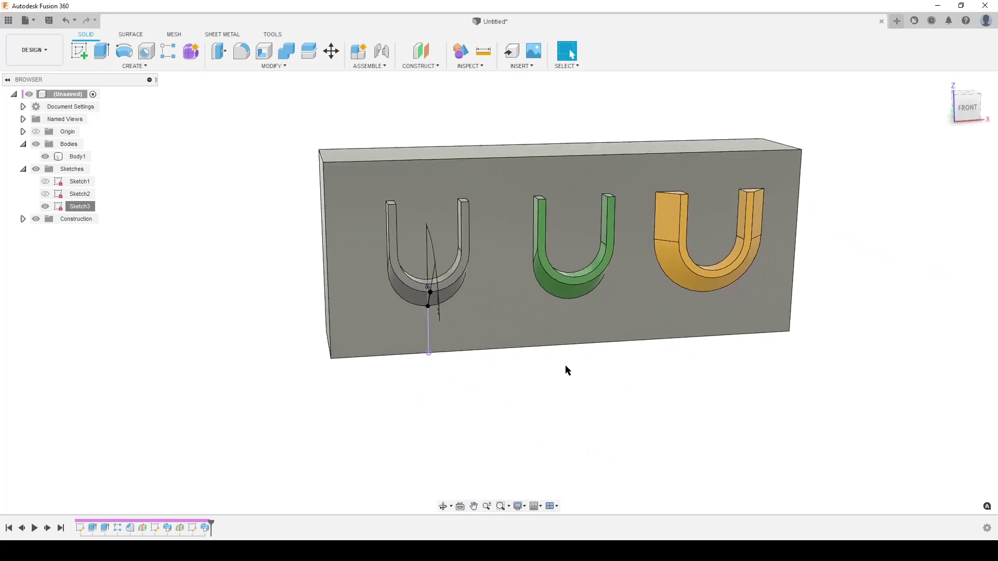
pyautogui.scroll(3, 568, 373)
pyautogui.moveTo(568, 373)
pyautogui.keyDown('shift'); pyautogui.mouseDown(button='middle')
pyautogui.moveTo(608, 379)
pyautogui.moveTo(563, 372)
pyautogui.moveTo(559, 362)
pyautogui.moveTo(597, 374)
pyautogui.moveTo(571, 374)
pyautogui.moveTo(565, 345)
pyautogui.moveTo(566, 382)
pyautogui.mouseUp(button='middle'); pyautogui.keyUp('shift')
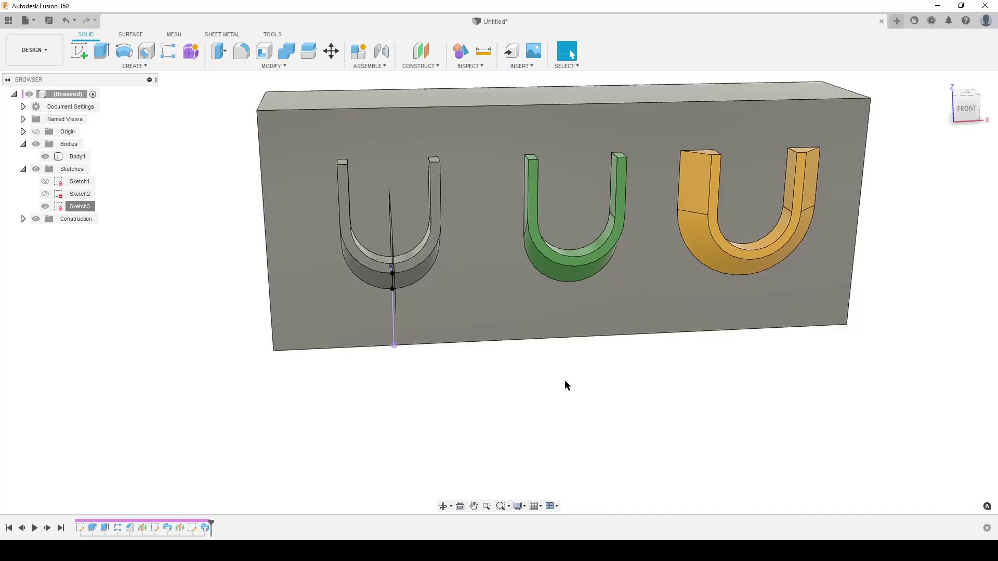